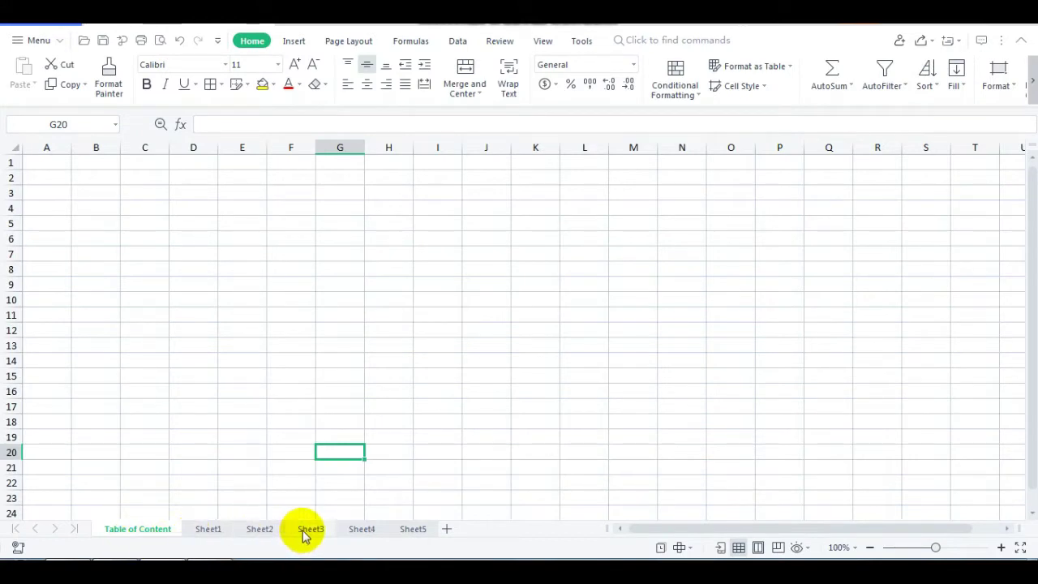
Look through Sheet1 to Sheet5 and their titles, then go back to Table of Content.
click(313, 363)
click(123, 284)
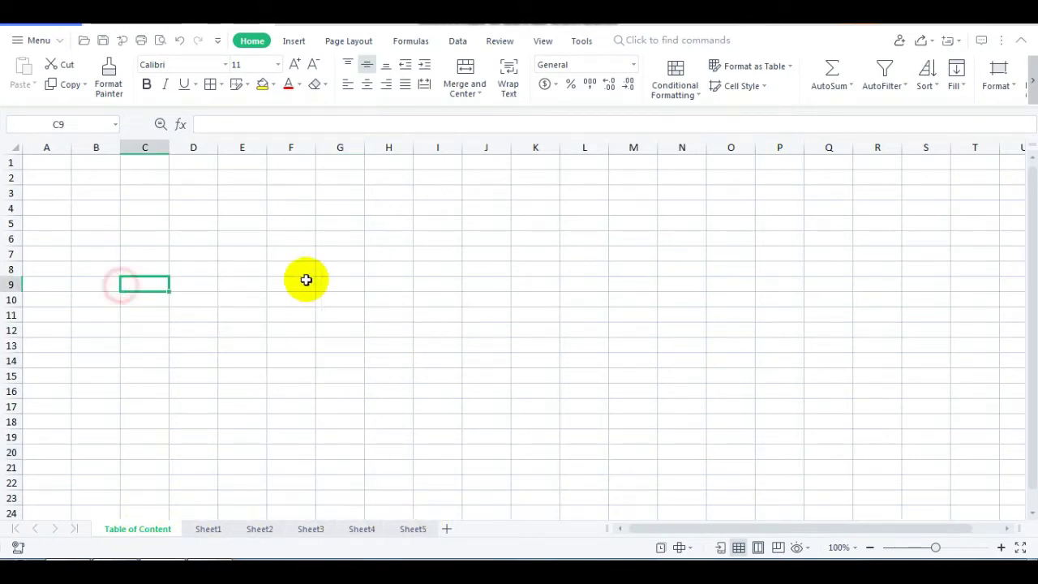
click(305, 280)
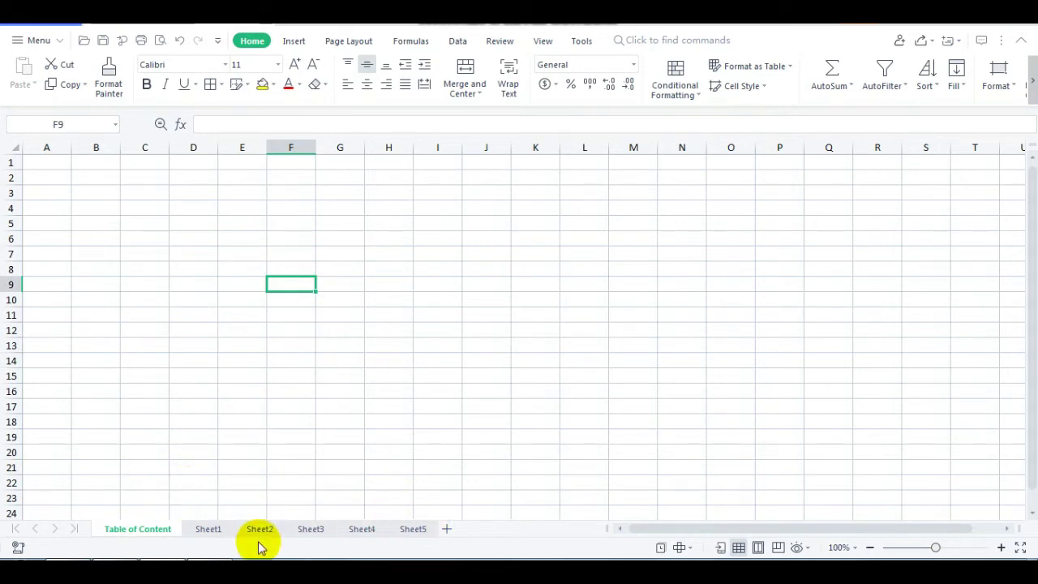
click(202, 531)
click(263, 531)
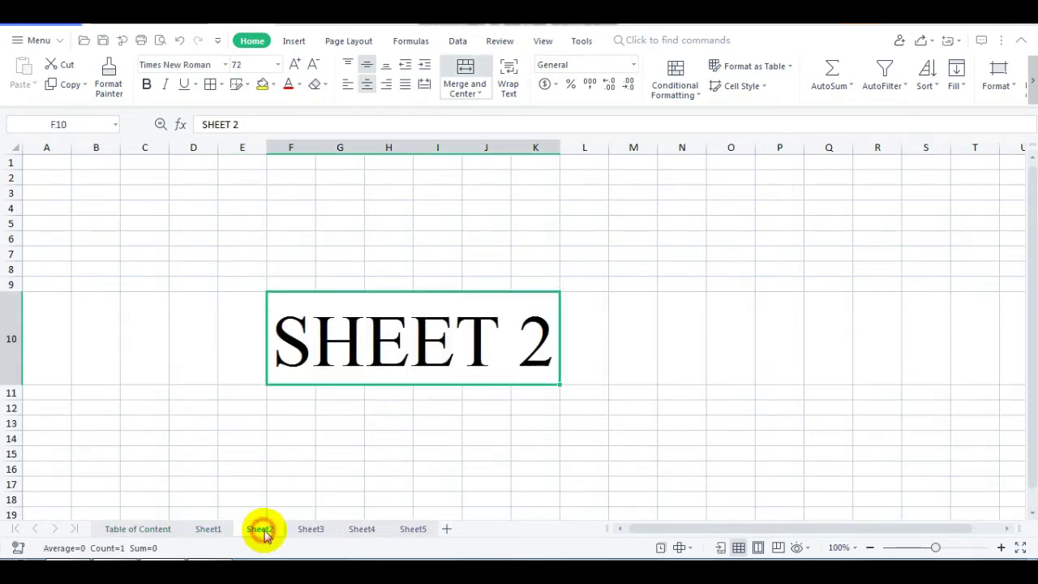
click(310, 528)
click(361, 529)
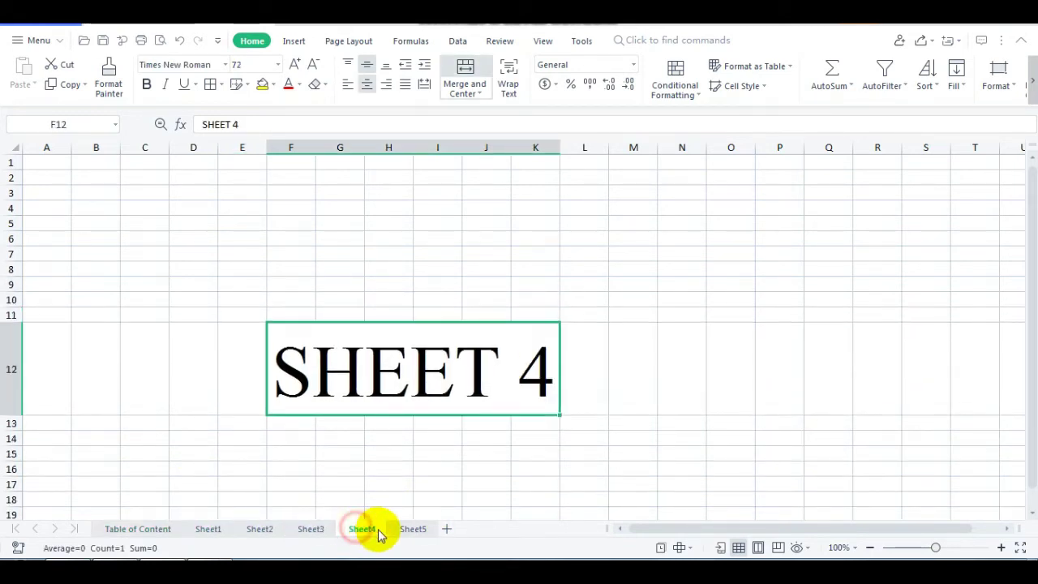
click(411, 531)
click(162, 425)
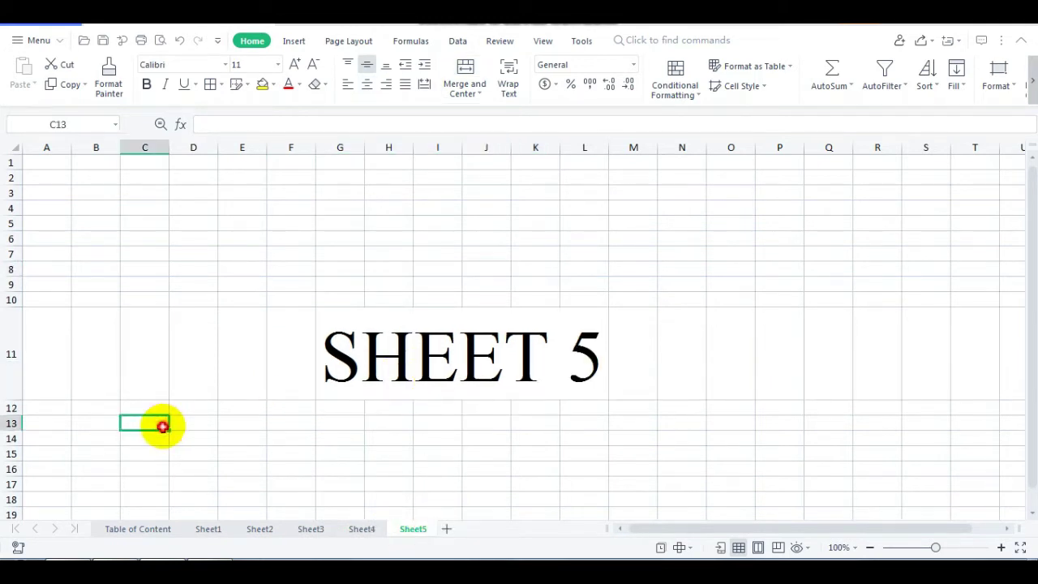
click(140, 528)
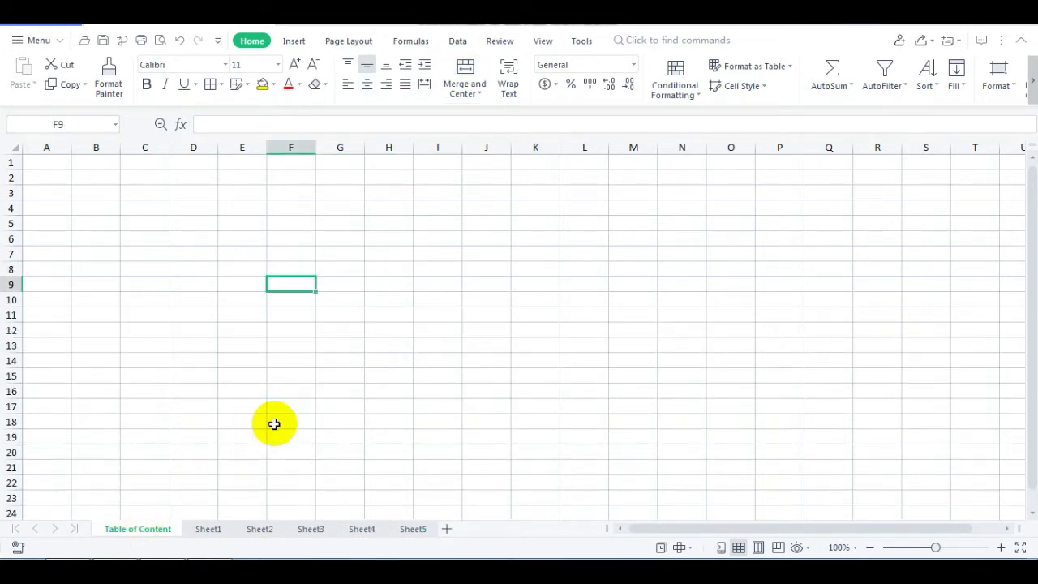
click(274, 423)
Enter 'Sheet 1' in C8 and fill it down to C12 as Sheet 1–Sheet 5.
click(130, 270)
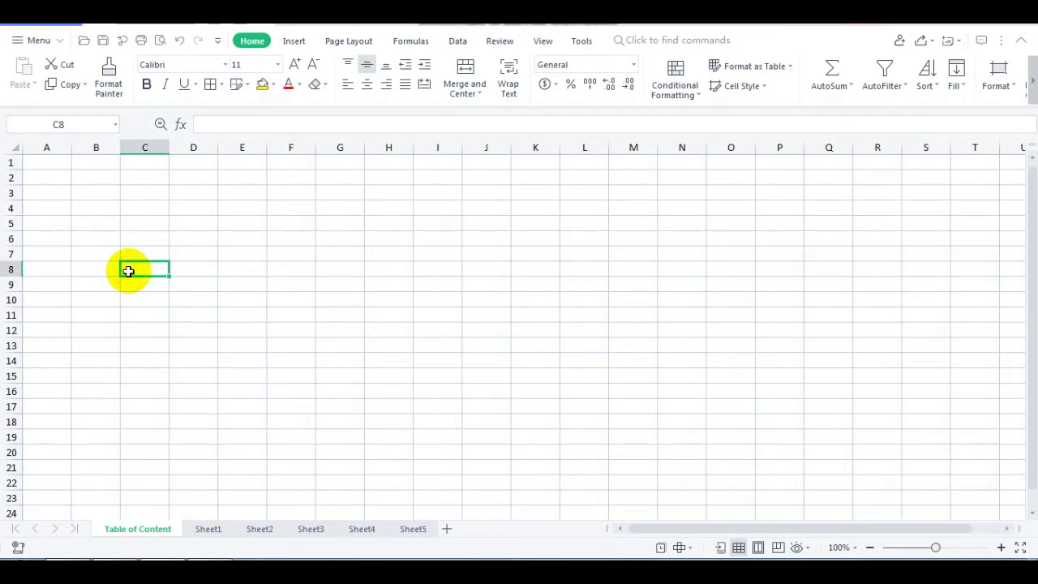
text(Sh)
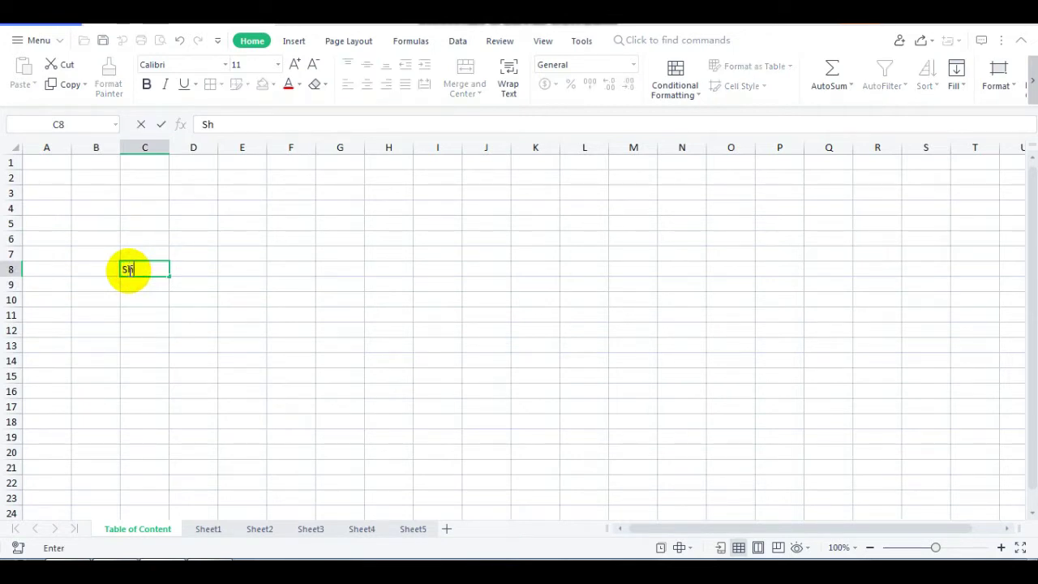
text(eet 1)
key(Return)
click(130, 270)
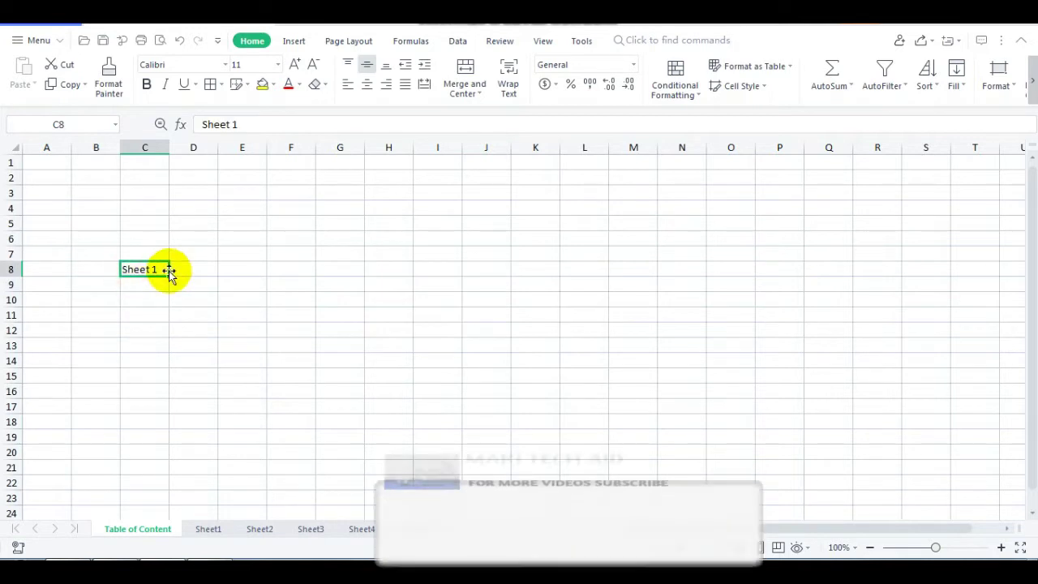
drag(168, 276, 171, 334)
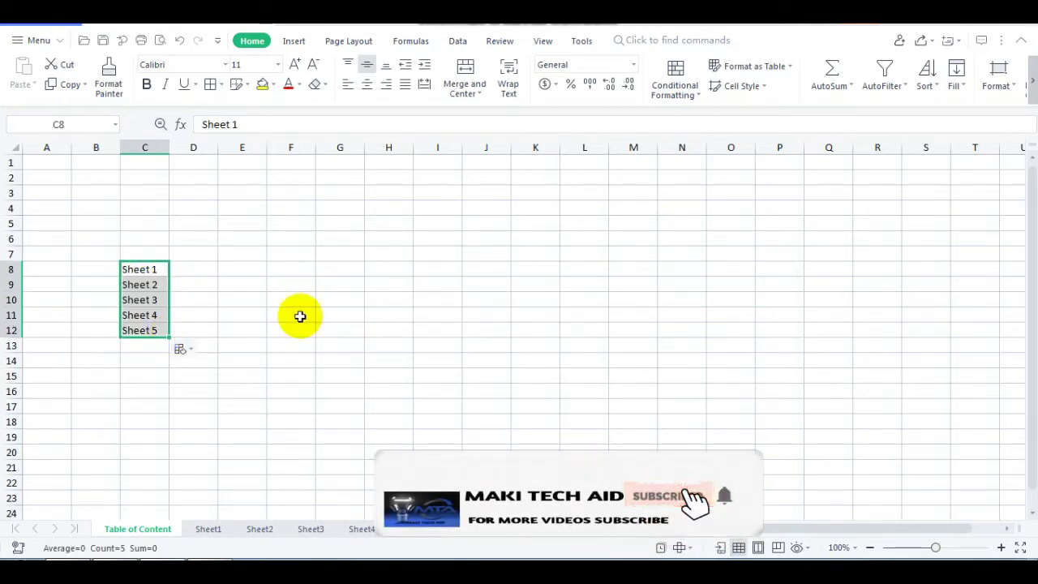
click(337, 299)
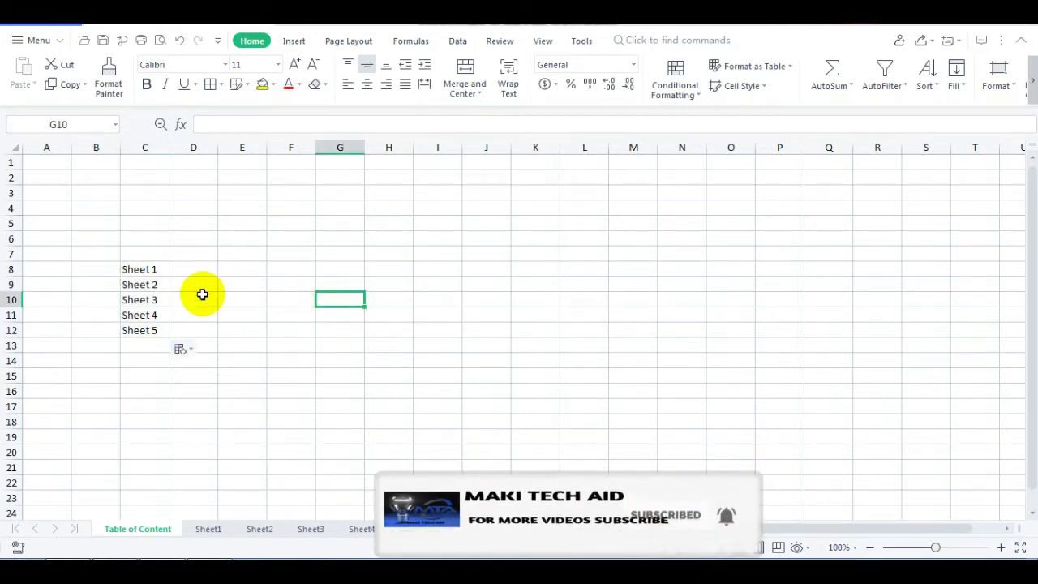
Check the Sheet 1 to Sheet 5 entries one by one, ending with C8 selected.
click(202, 296)
click(157, 273)
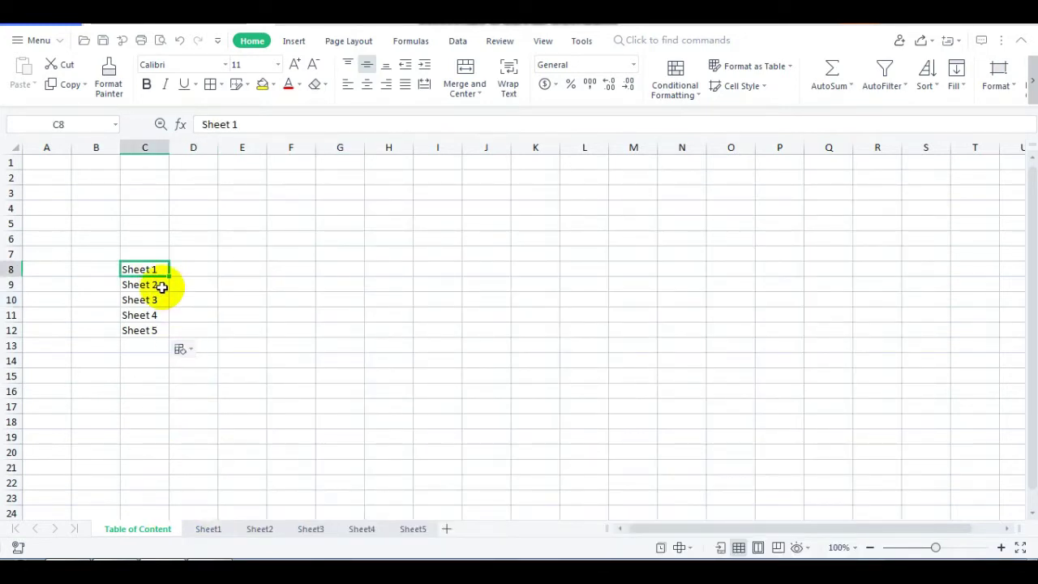
click(161, 286)
click(166, 300)
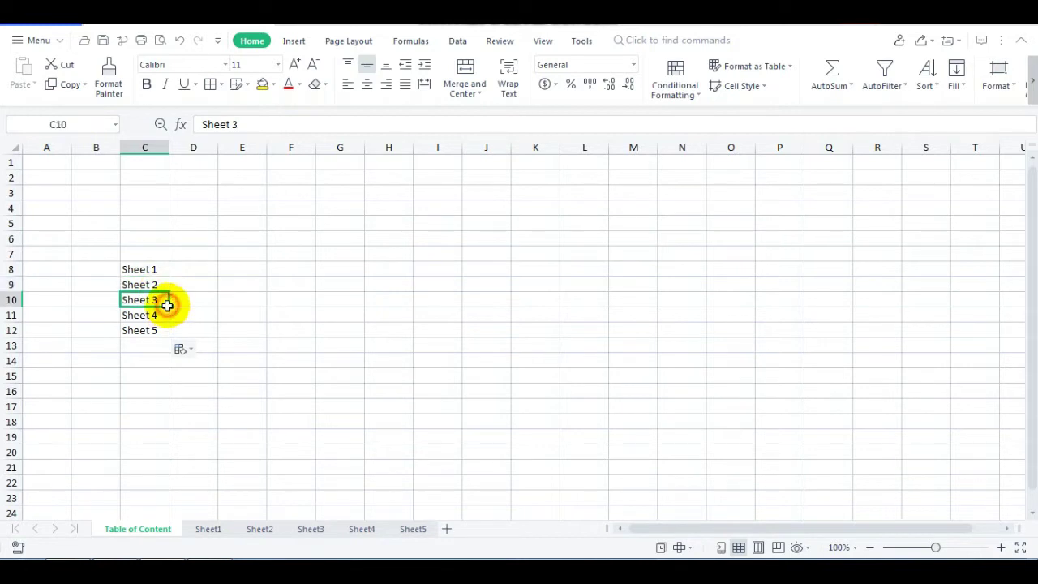
click(162, 316)
click(161, 329)
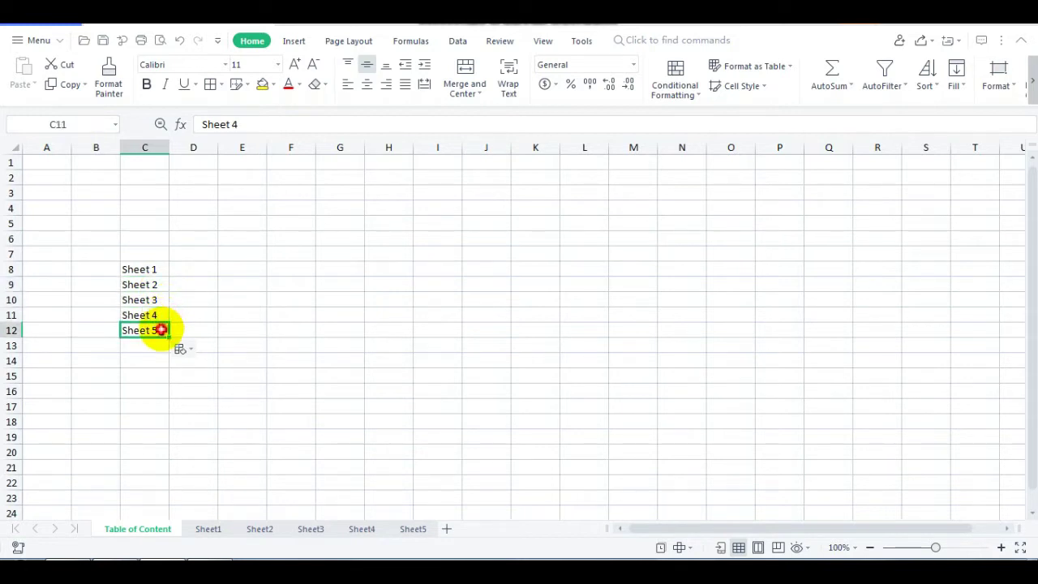
click(227, 297)
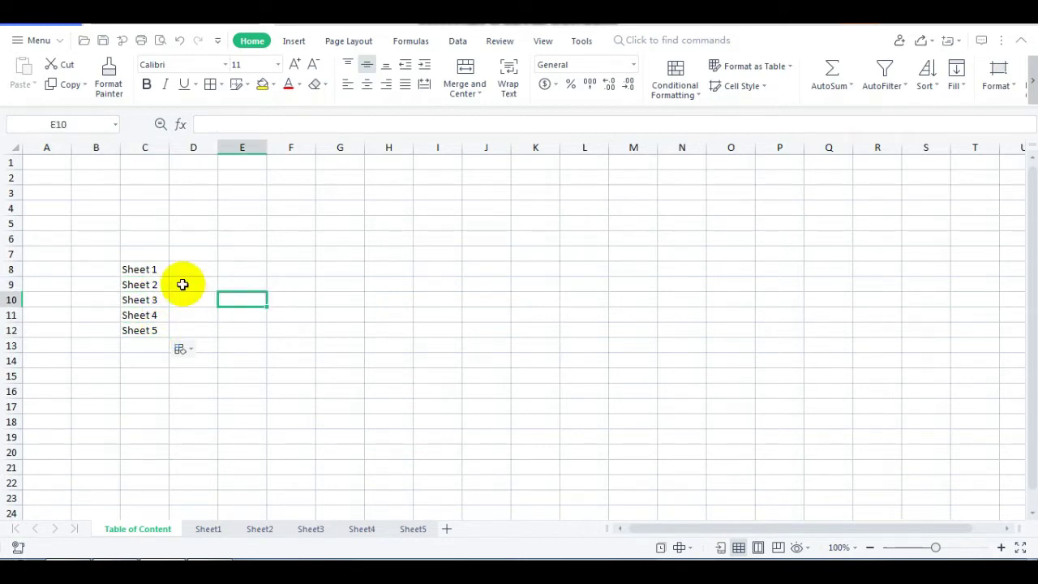
click(153, 270)
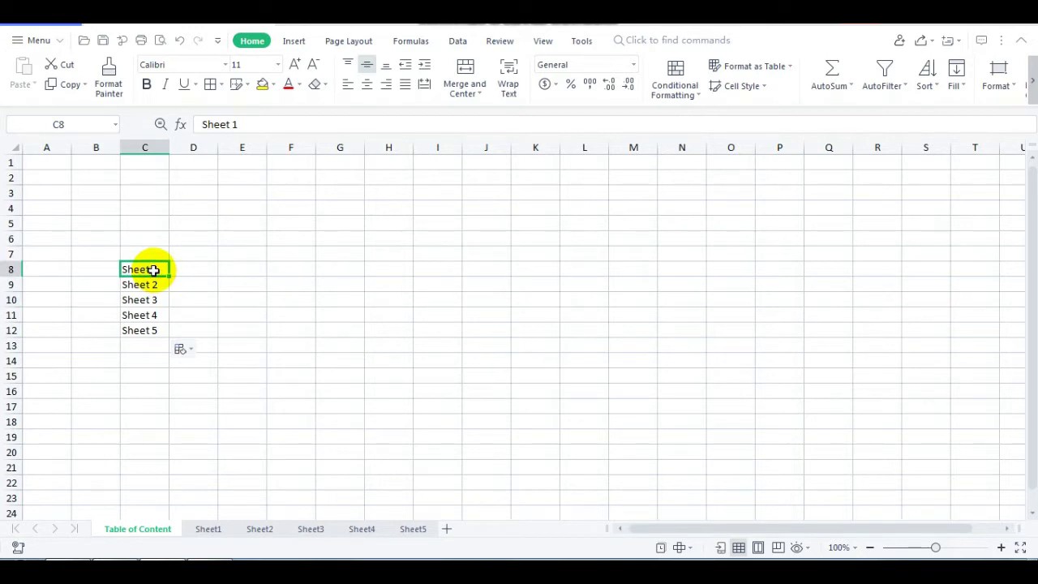
Open the Hyperlink dialog for C8's 'Sheet 1' from its right-click menu.
right_click(155, 274)
scroll(271, 349, down, 3)
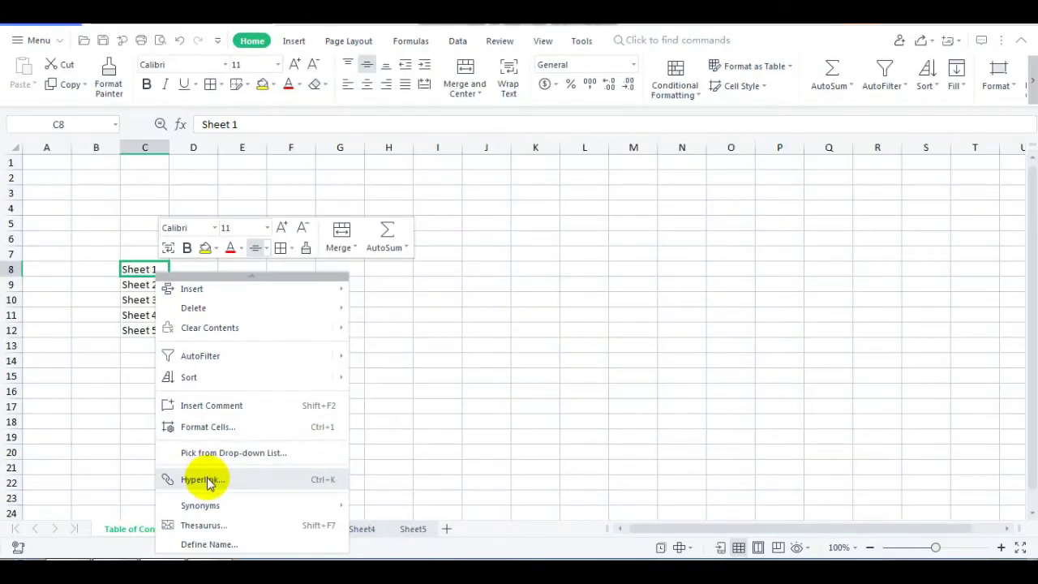
click(268, 485)
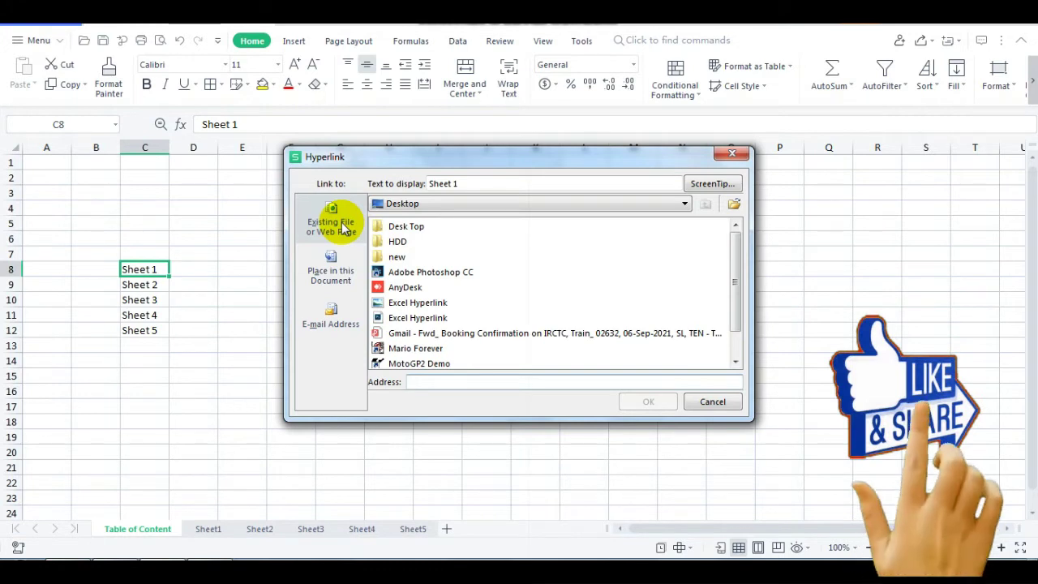
Link C8's 'Sheet 1' to Sheet1 cell A1 as a place in this document.
click(328, 278)
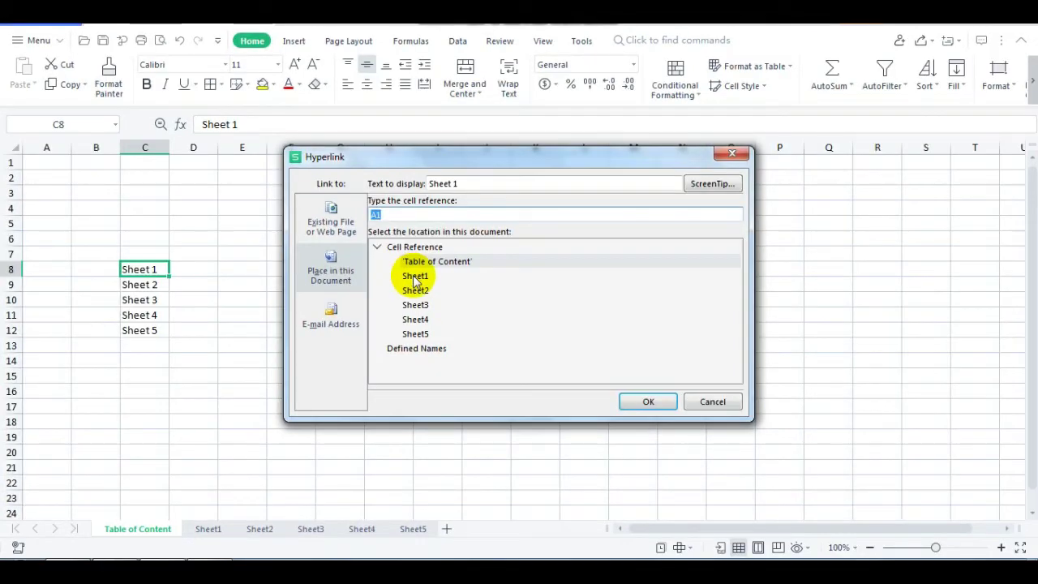
click(414, 277)
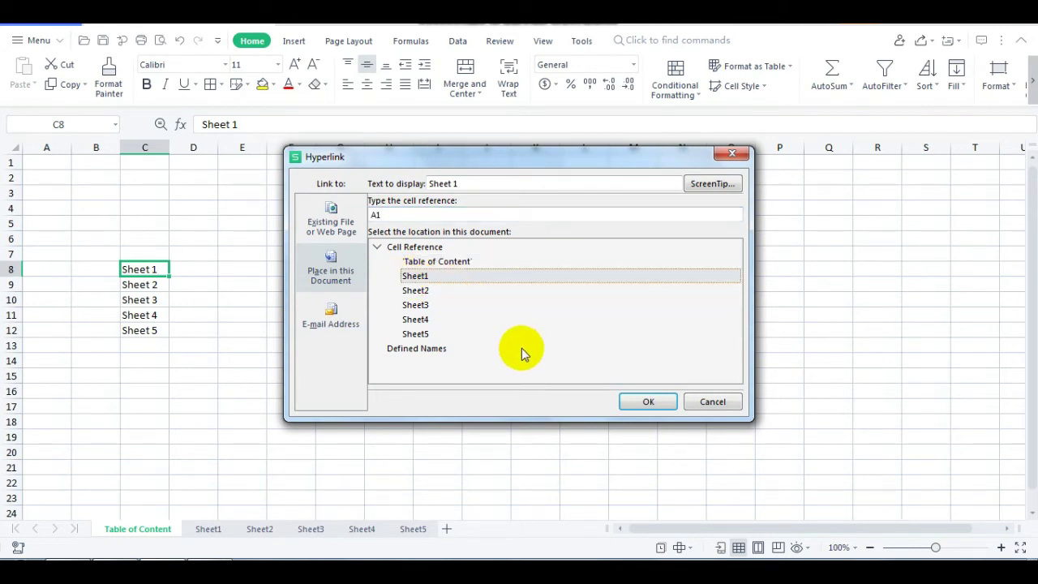
click(647, 404)
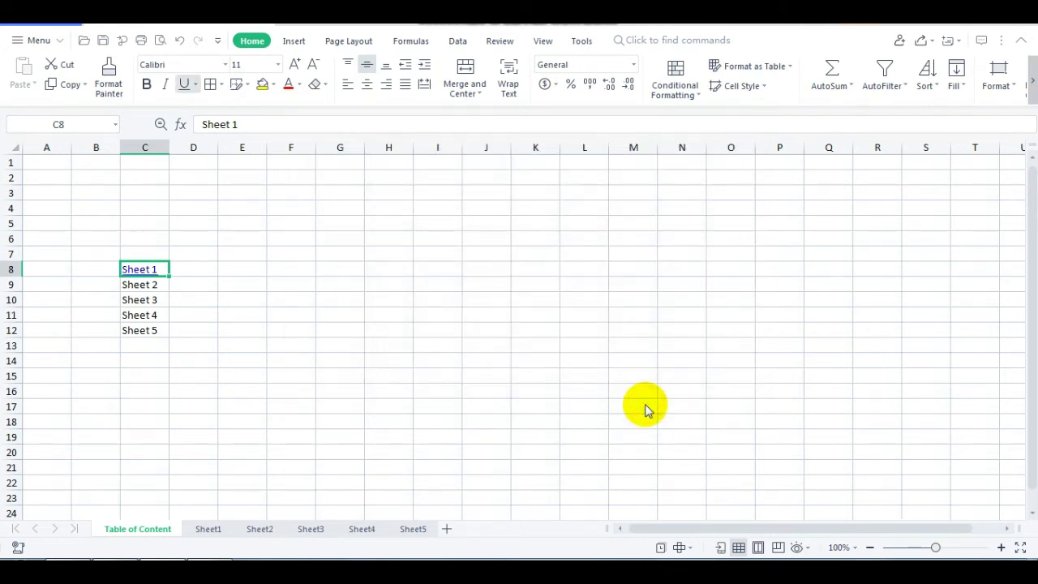
click(337, 281)
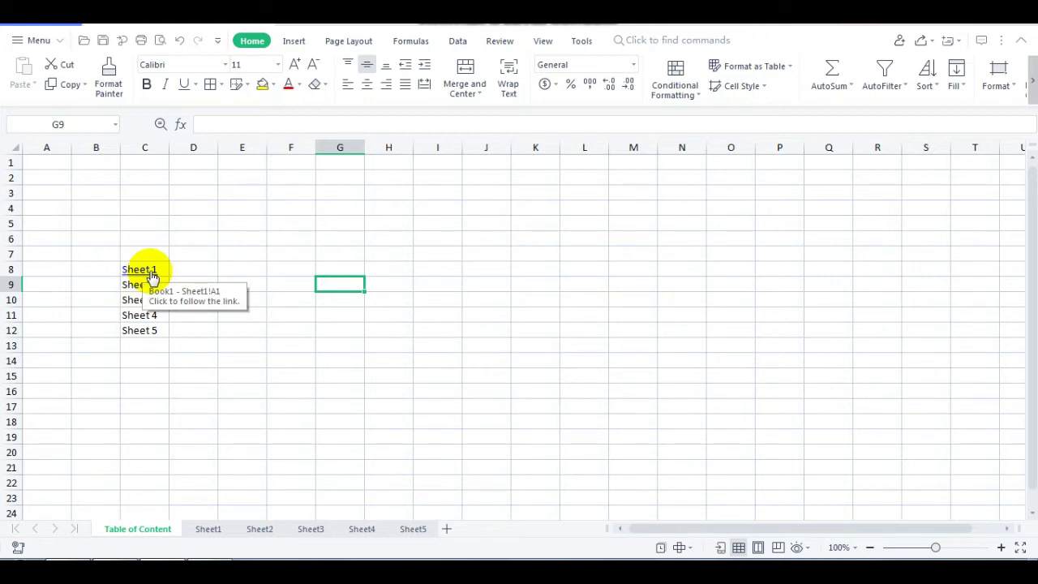
click(151, 275)
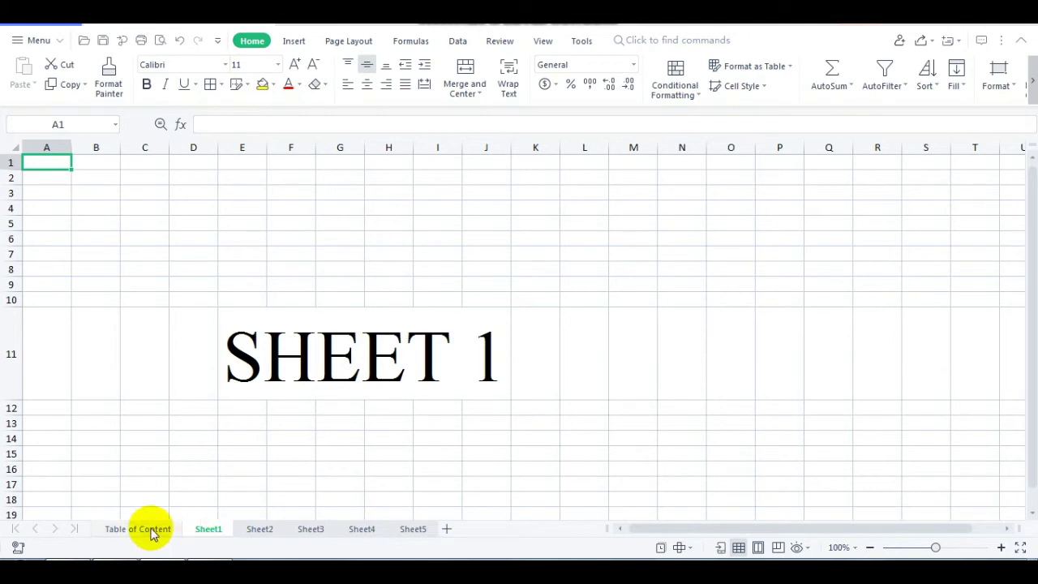
click(150, 528)
click(151, 286)
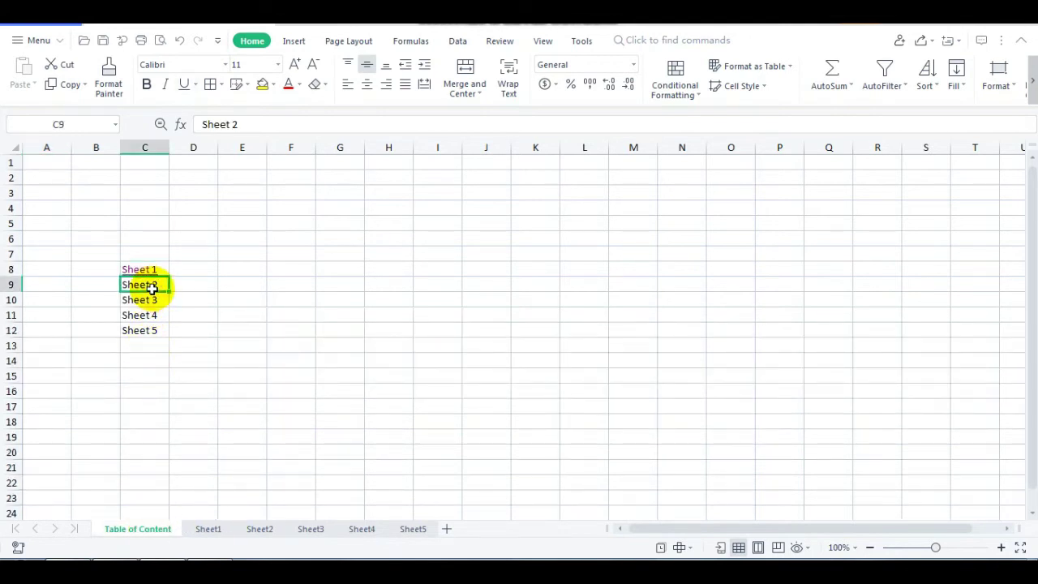
Hyperlink the 'Sheet 2' entry in C9 and 'Sheet 3' in C10 to Sheet2 and Sheet3.
key(ctrl+k)
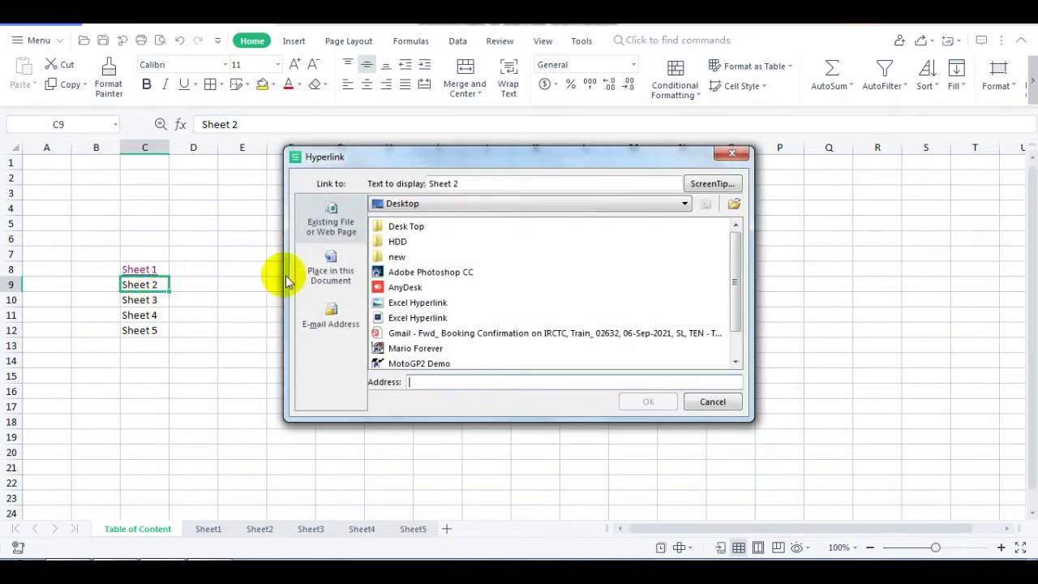
click(343, 264)
click(415, 290)
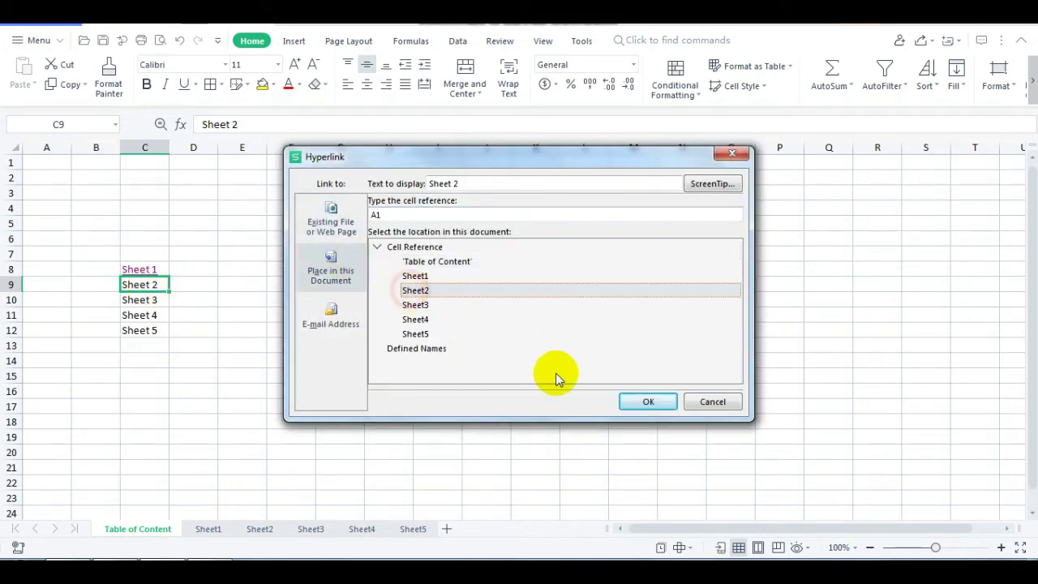
click(626, 399)
click(144, 299)
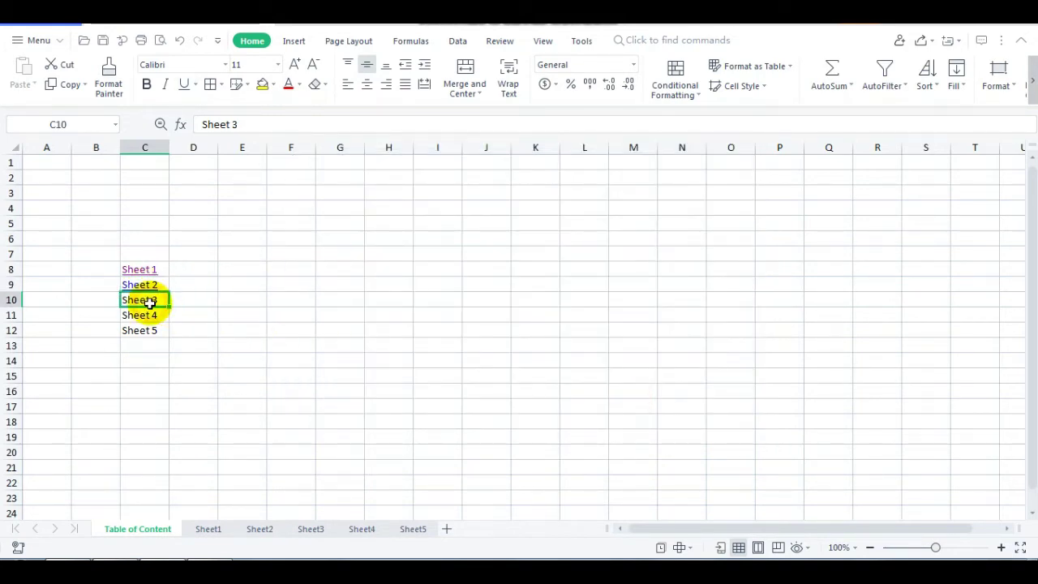
key(ctrl+k)
click(331, 272)
click(413, 300)
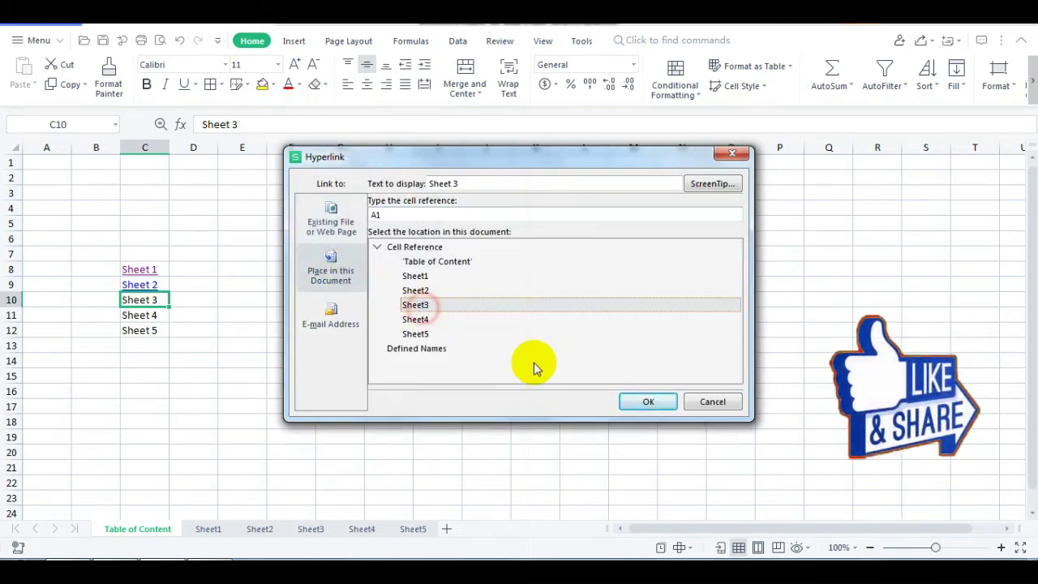
click(644, 402)
Hyperlink the 'Sheet 4' entry in C11 and 'Sheet 5' in C12 to Sheet4 and Sheet5.
click(139, 314)
key(ctrl+k)
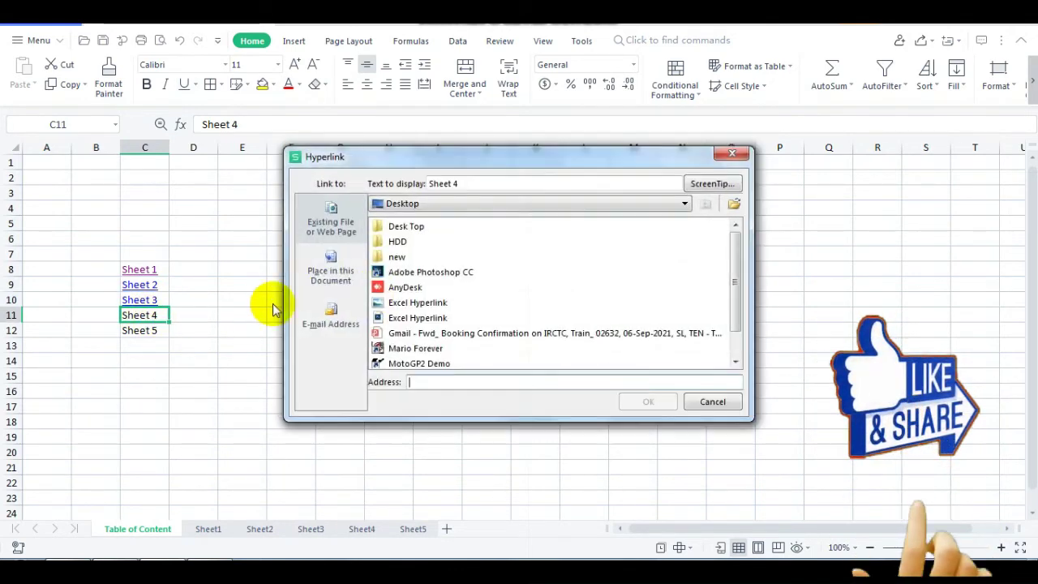
click(331, 272)
click(415, 318)
click(648, 401)
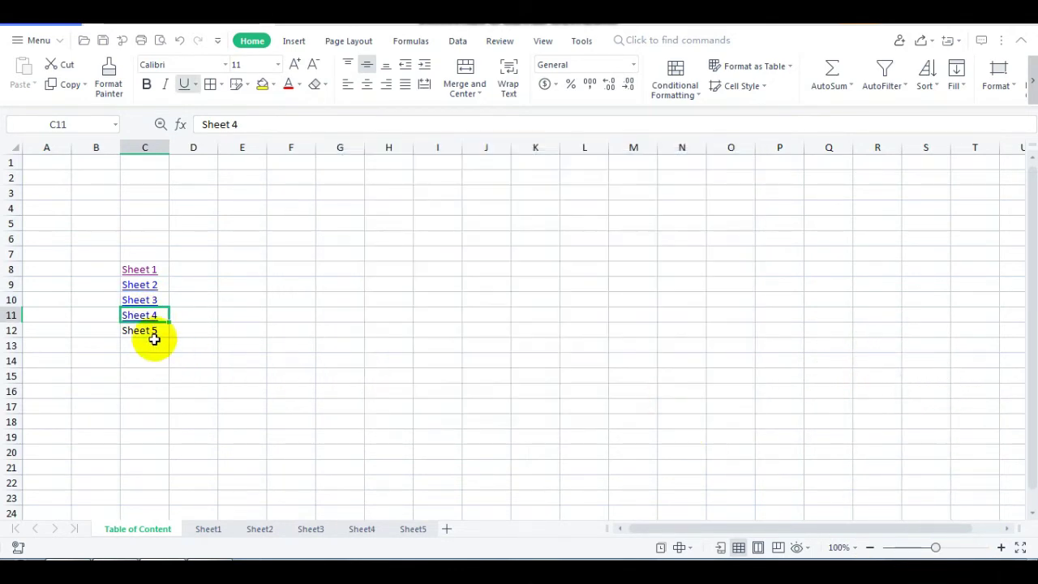
click(146, 331)
key(ctrl+k)
click(331, 271)
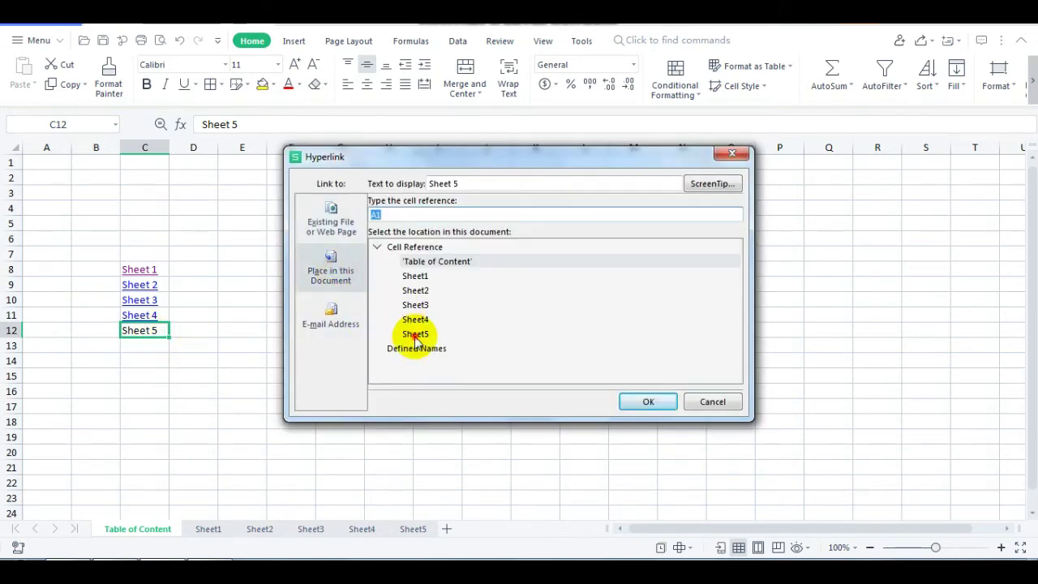
click(415, 333)
click(648, 402)
click(374, 388)
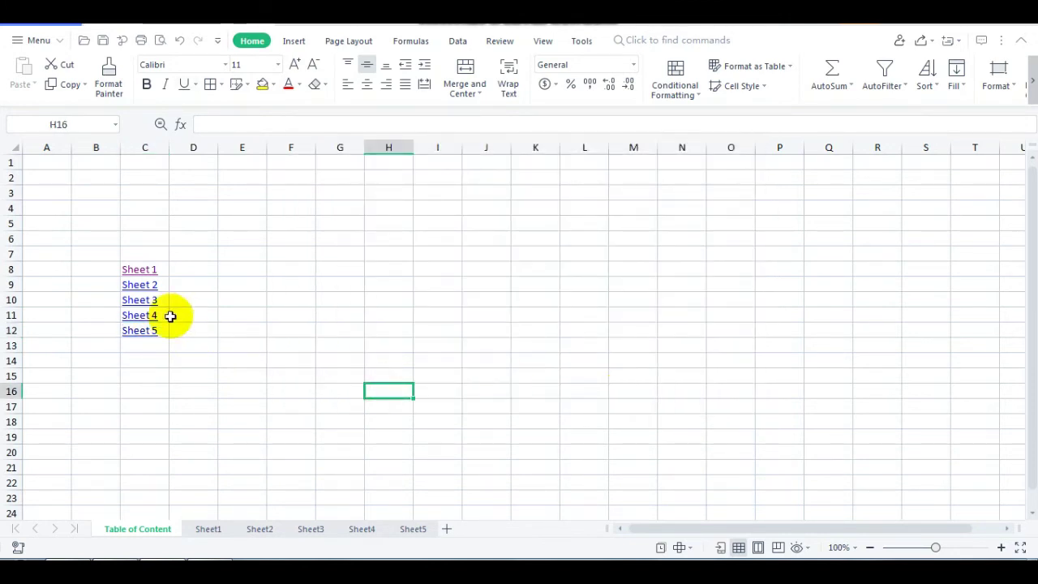
Test the Sheet 2 to Sheet 5 links, going back to Table of Content after each, then show Sheet1.
click(140, 285)
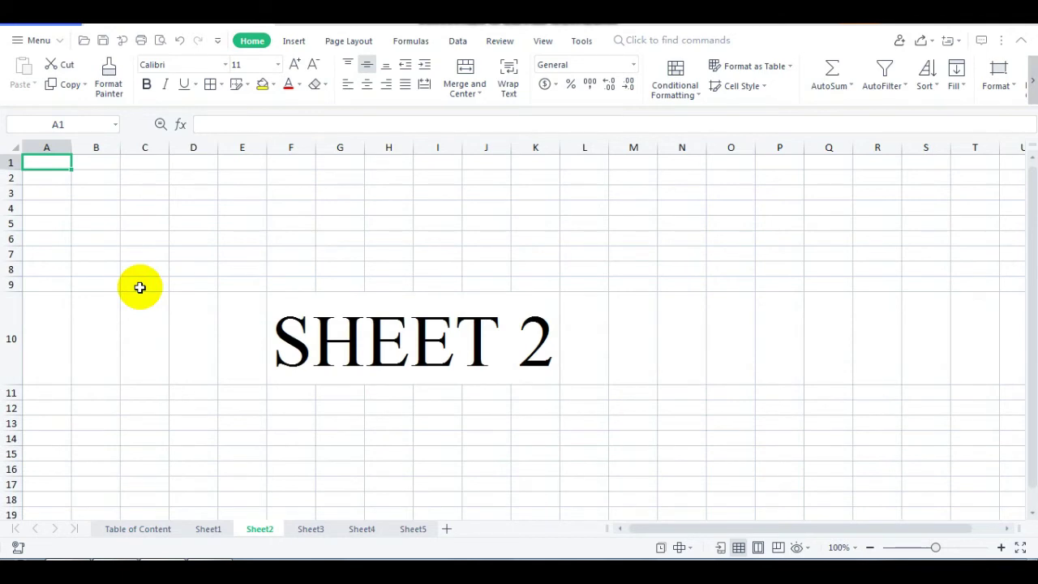
click(142, 529)
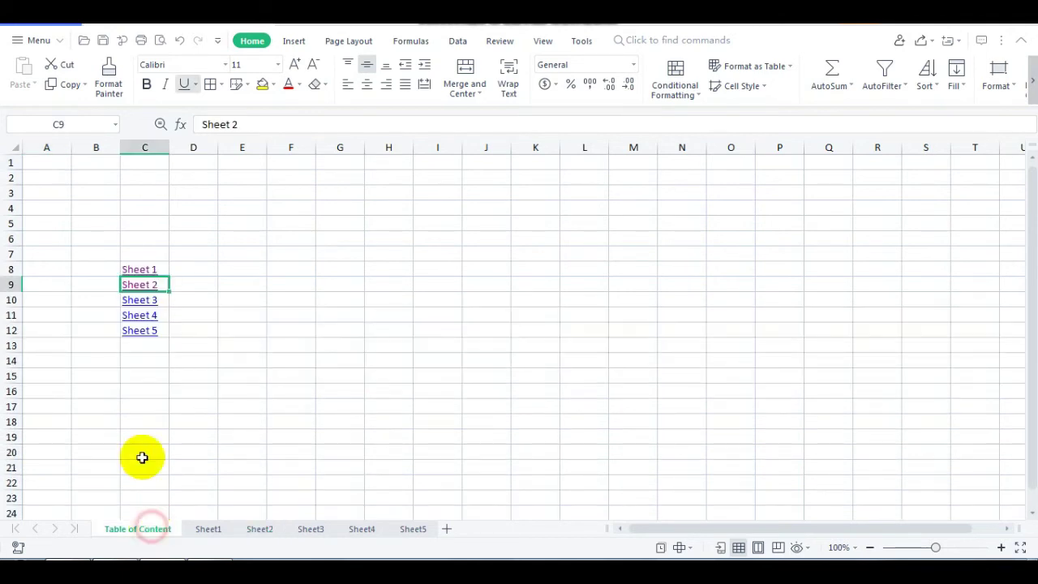
click(153, 299)
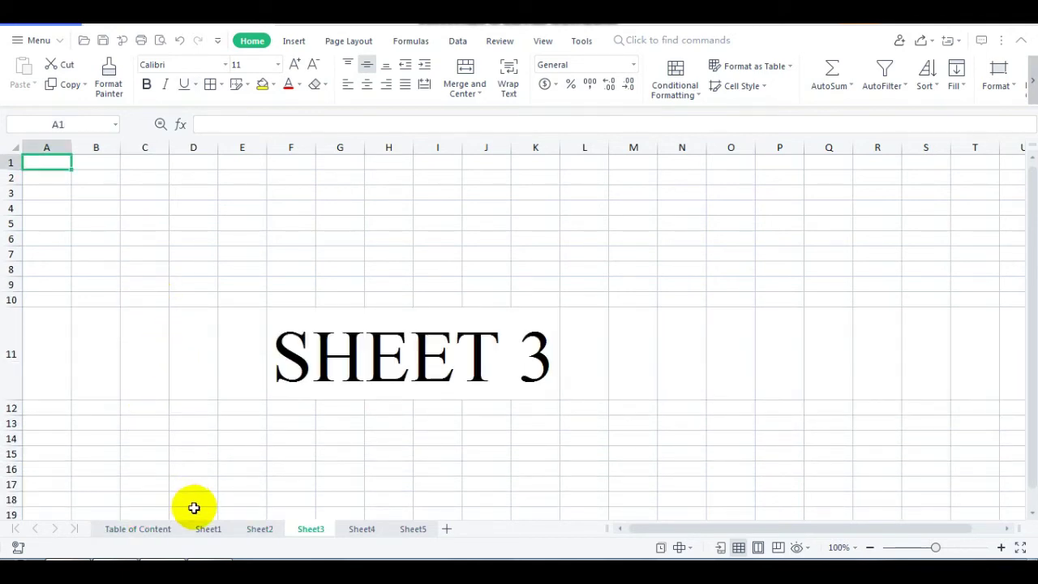
click(166, 528)
click(140, 313)
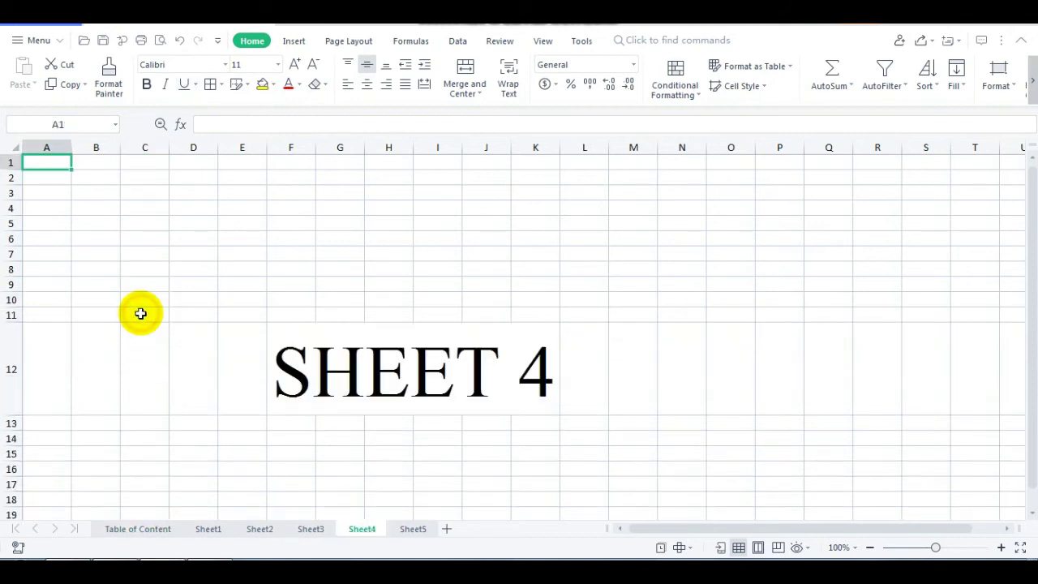
click(154, 531)
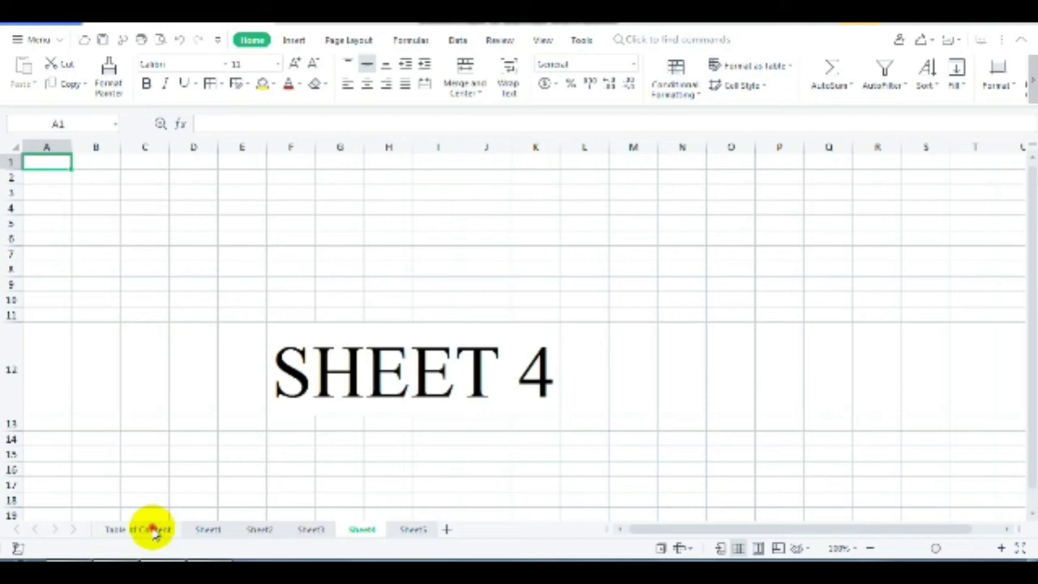
click(152, 531)
click(150, 334)
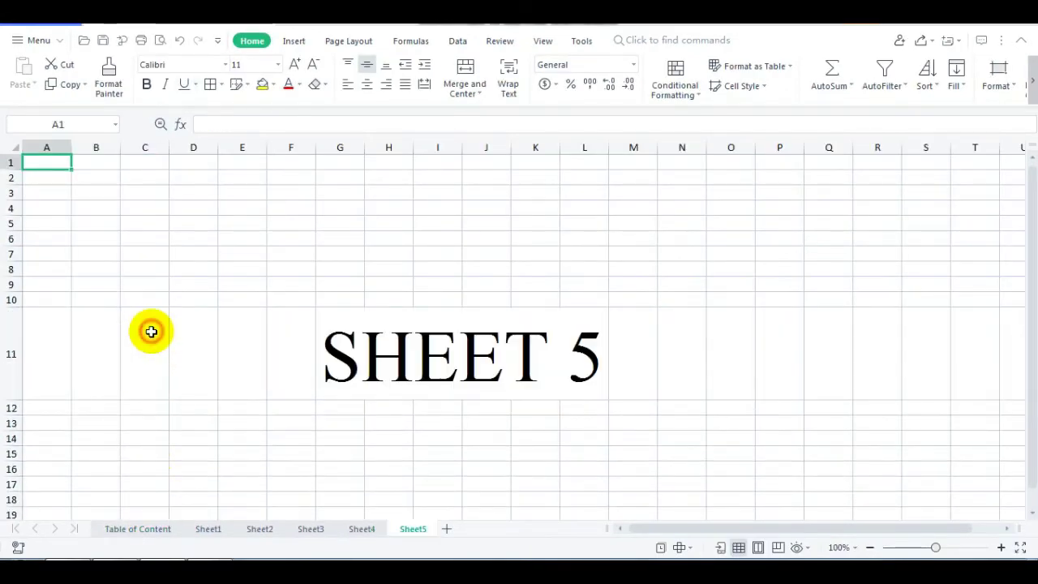
click(170, 434)
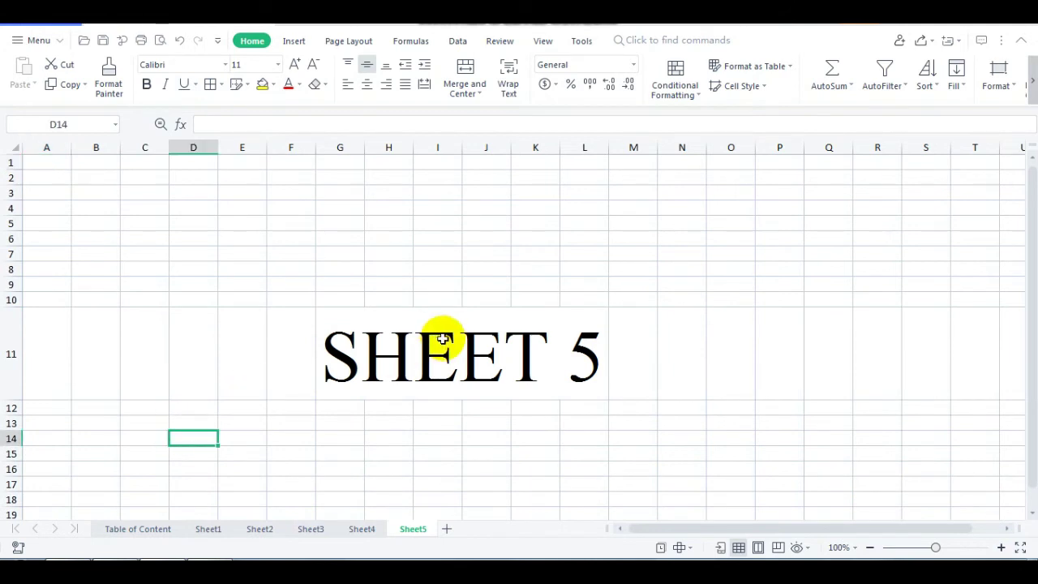
click(209, 531)
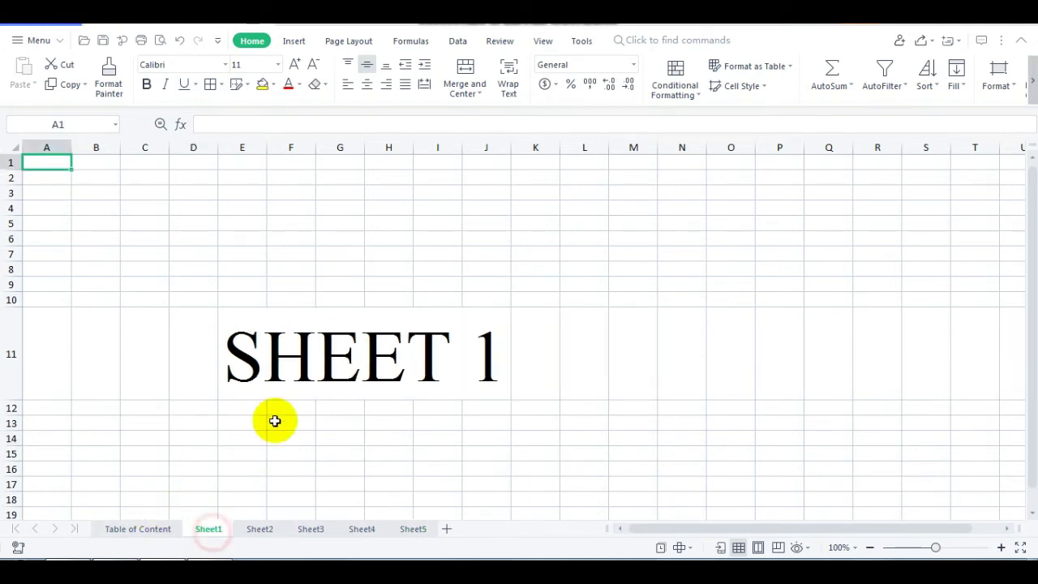
Hyperlink Sheet1's 'SHEET 1' title cell to the 'Table of Content' sheet.
click(321, 384)
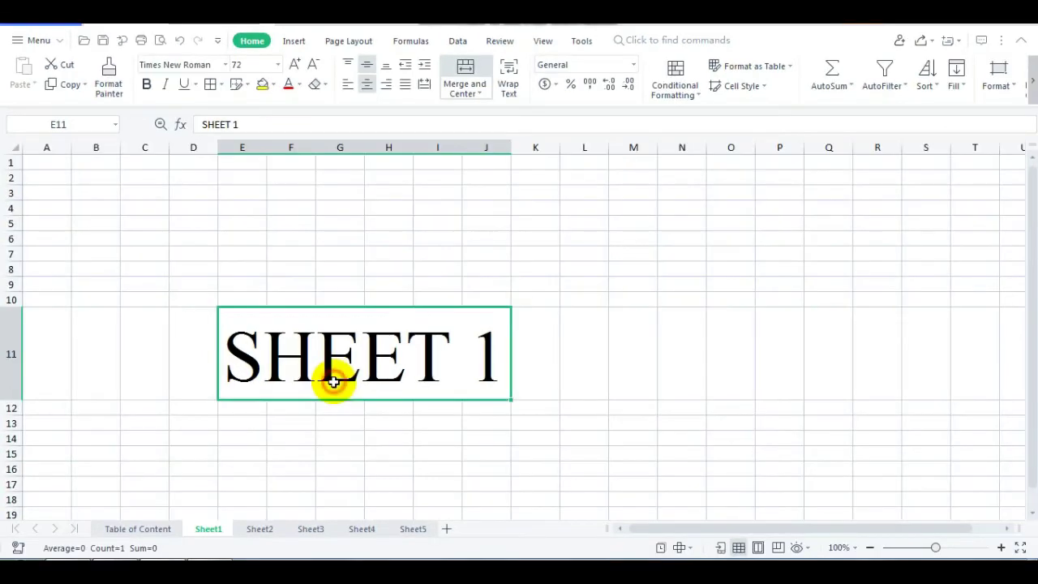
key(ctrl+k)
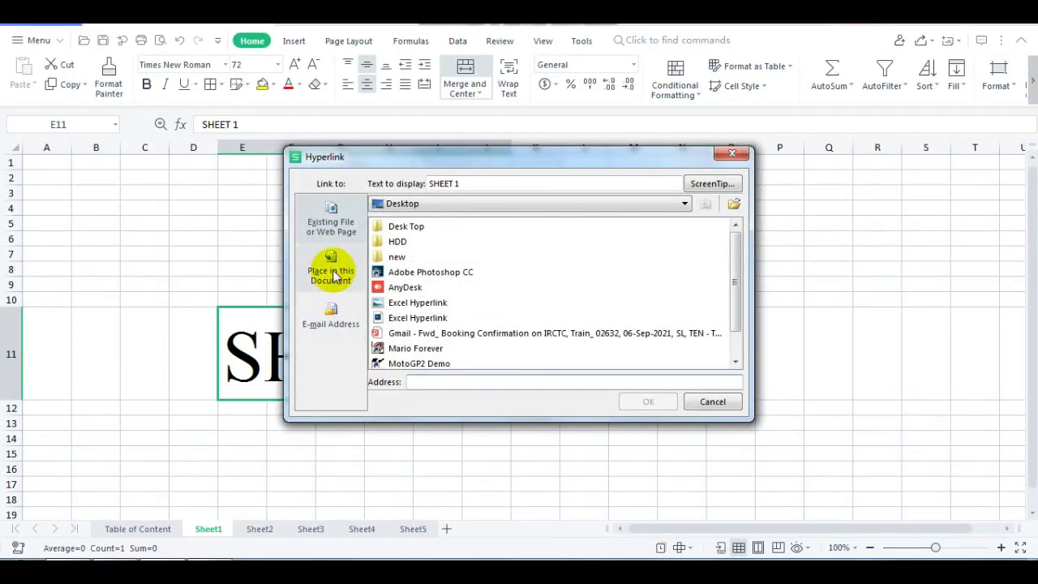
click(332, 270)
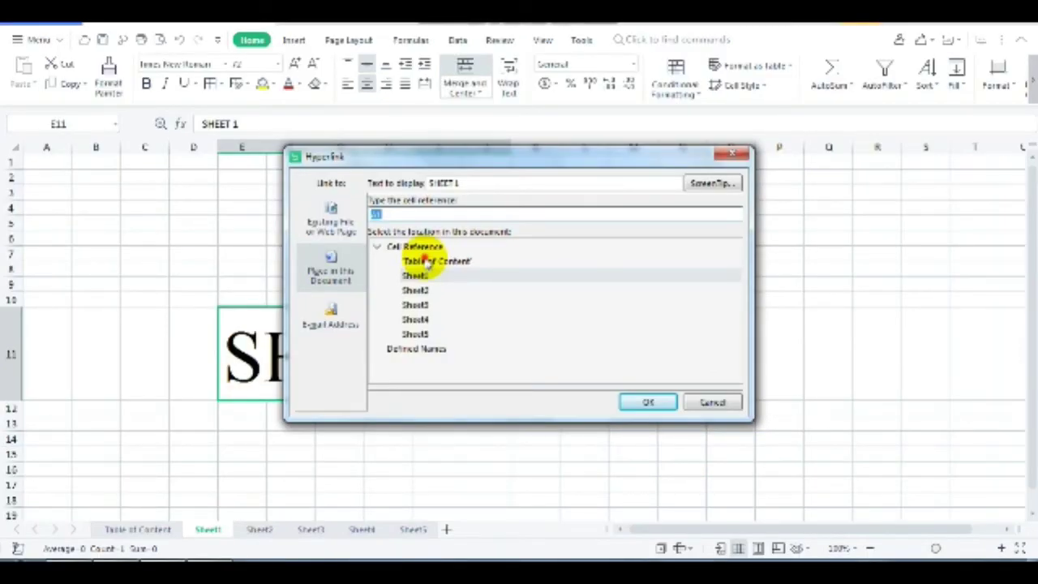
click(426, 261)
click(641, 402)
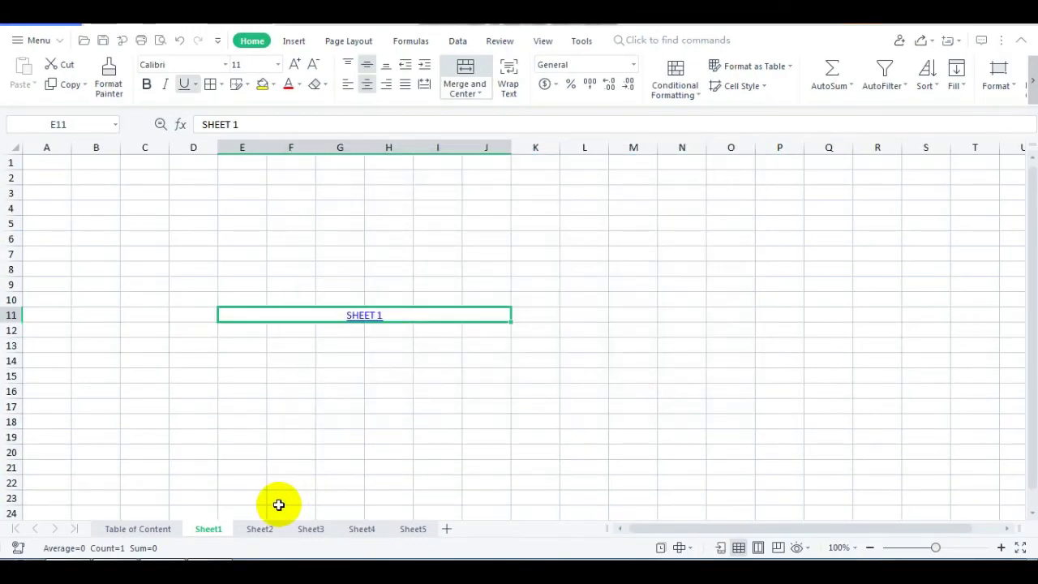
click(260, 529)
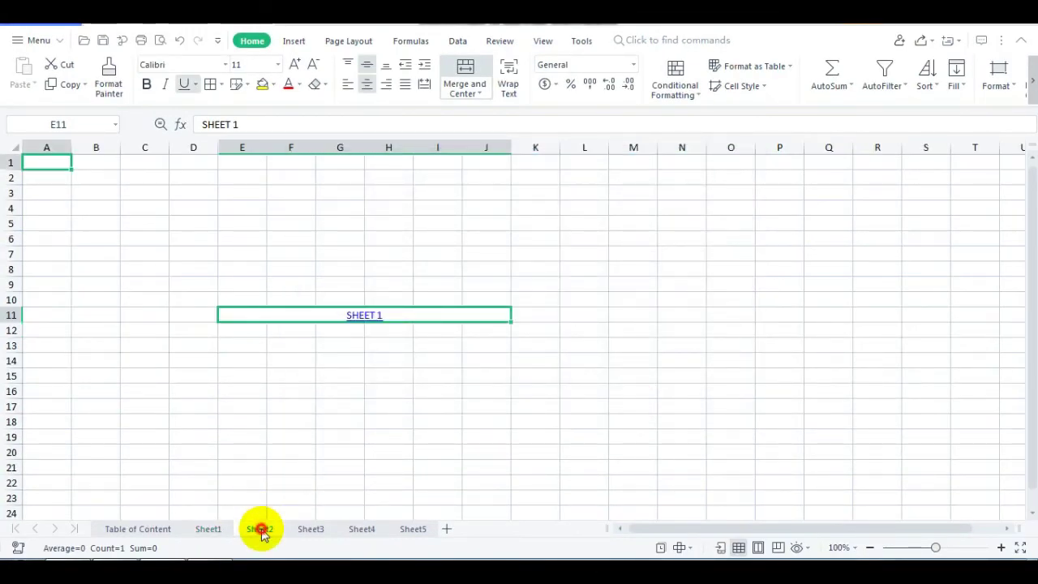
Hyperlink the 'SHEET 2' and 'SHEET 3' title cells back to 'Table of Content'.
click(389, 344)
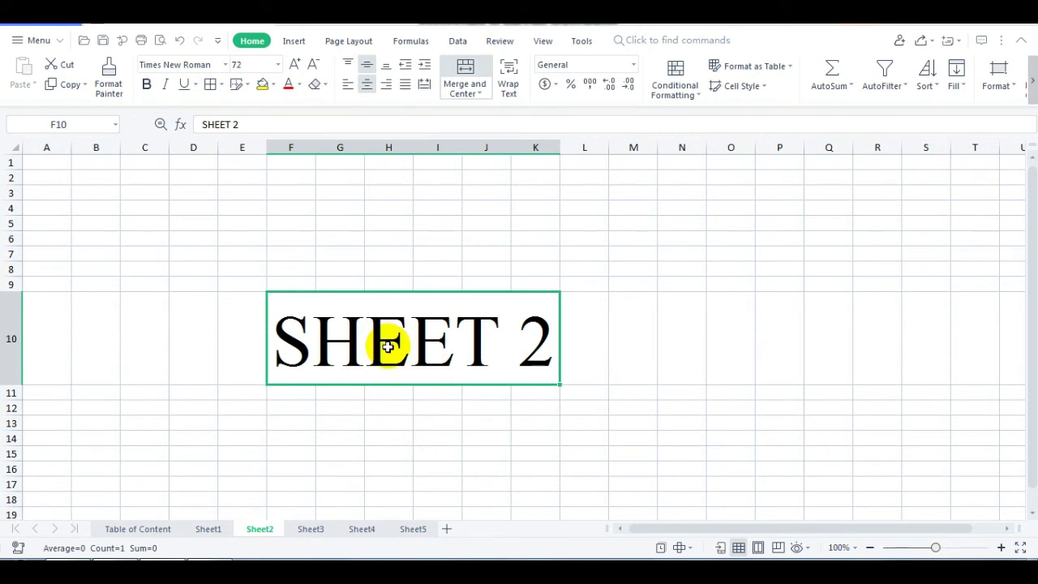
key(ctrl+k)
click(337, 270)
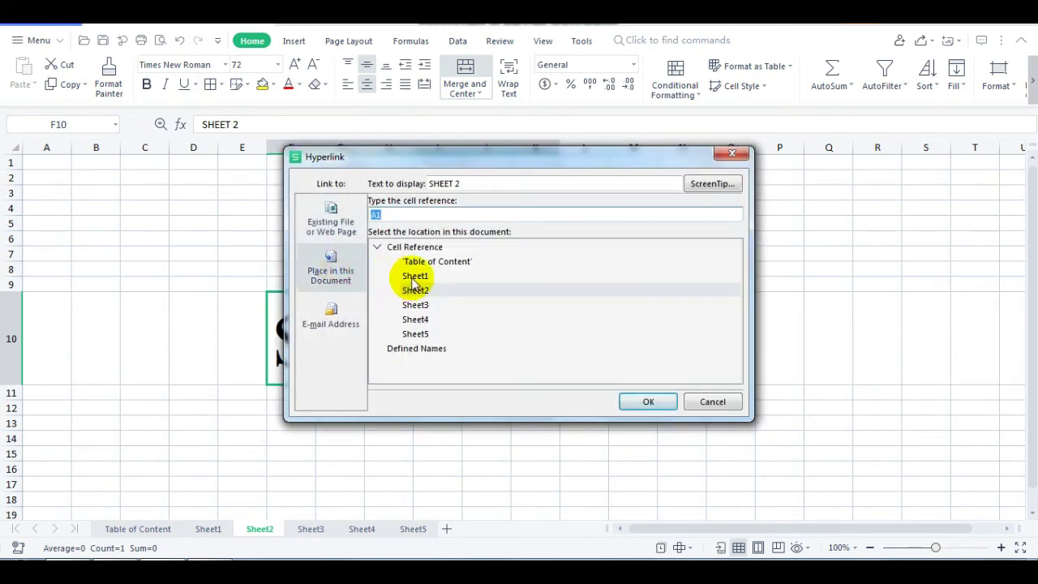
click(425, 261)
click(649, 402)
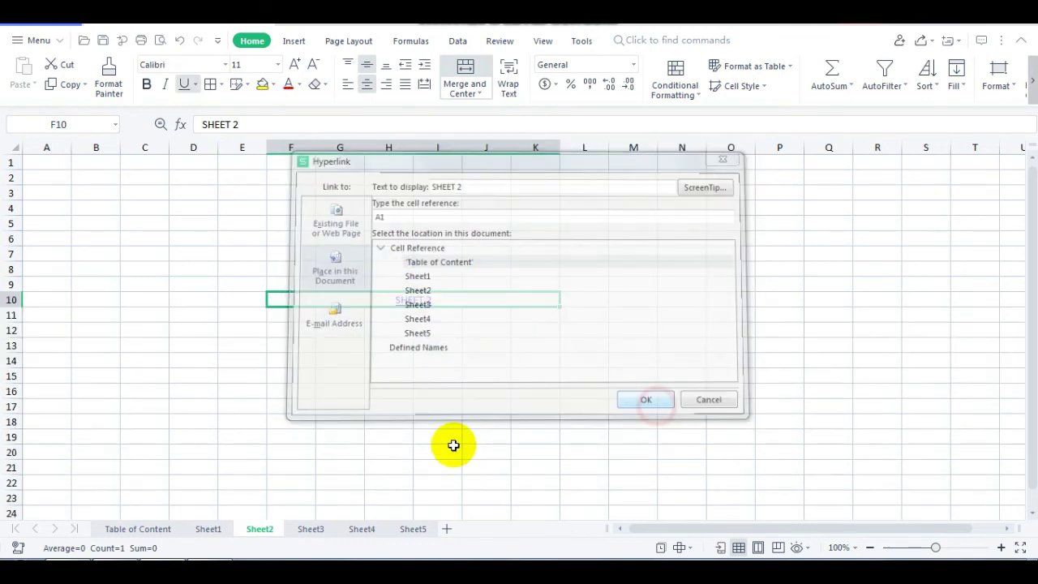
click(311, 528)
click(395, 370)
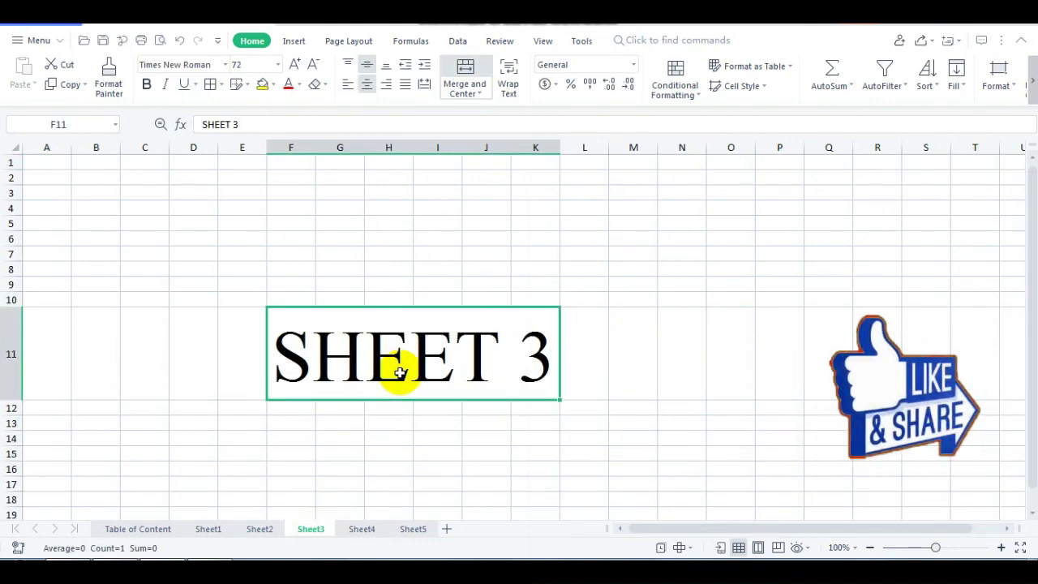
key(ctrl+k)
click(330, 269)
click(436, 262)
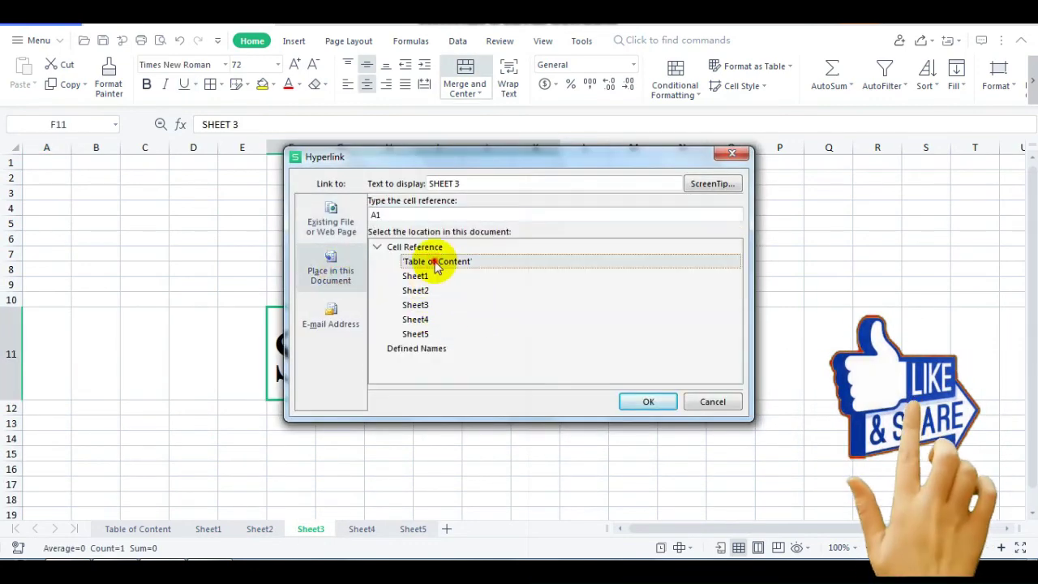
click(637, 401)
Hyperlink the 'SHEET 4' and 'SHEET 5' titles to 'Table of Content', then return to that sheet.
click(362, 529)
click(357, 406)
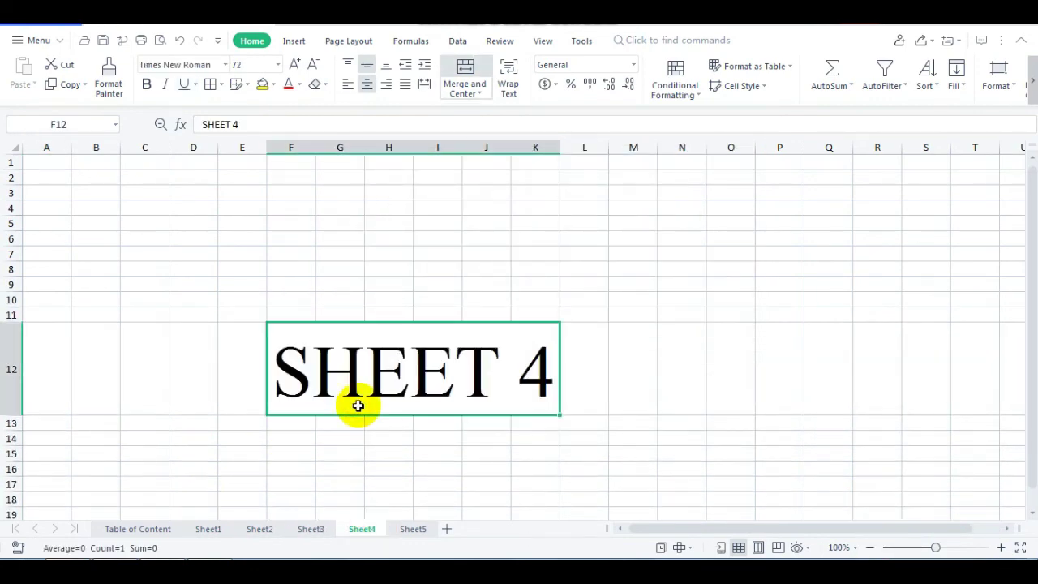
key(ctrl+k)
click(332, 270)
click(438, 261)
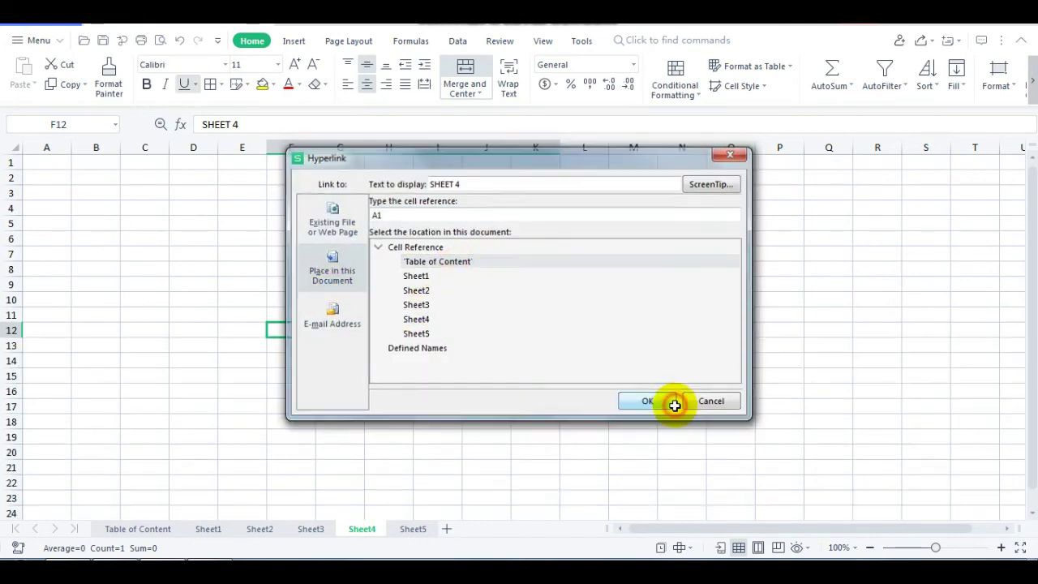
click(675, 405)
click(413, 528)
click(424, 340)
key(ctrl+k)
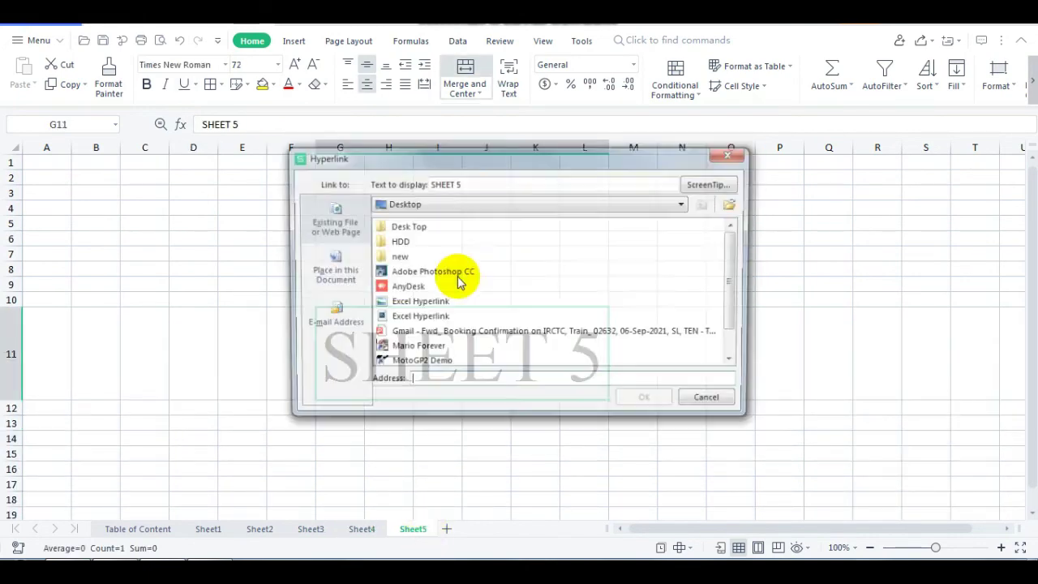
click(332, 269)
click(437, 261)
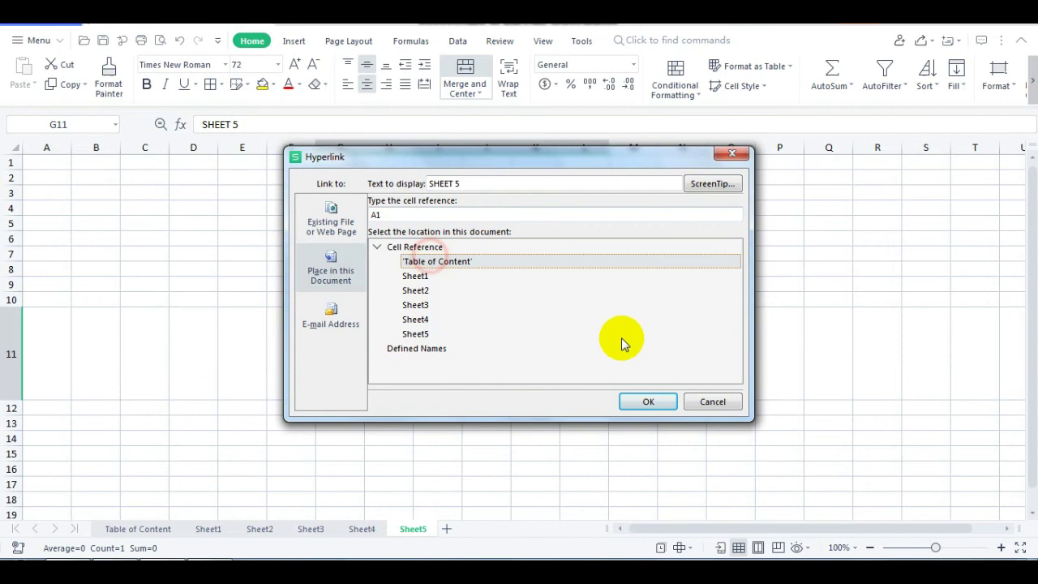
click(651, 401)
click(146, 531)
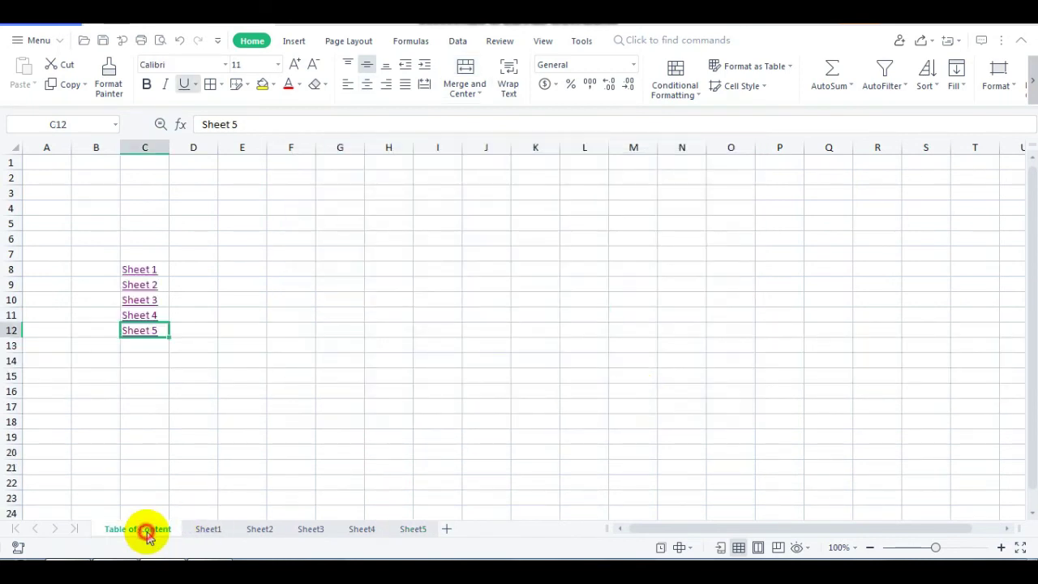
click(143, 300)
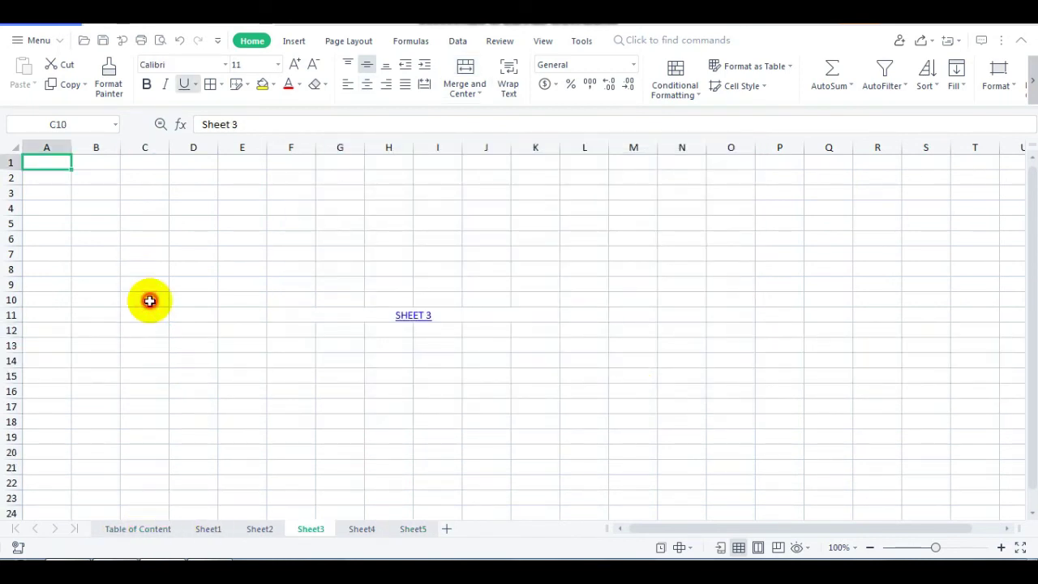
click(424, 317)
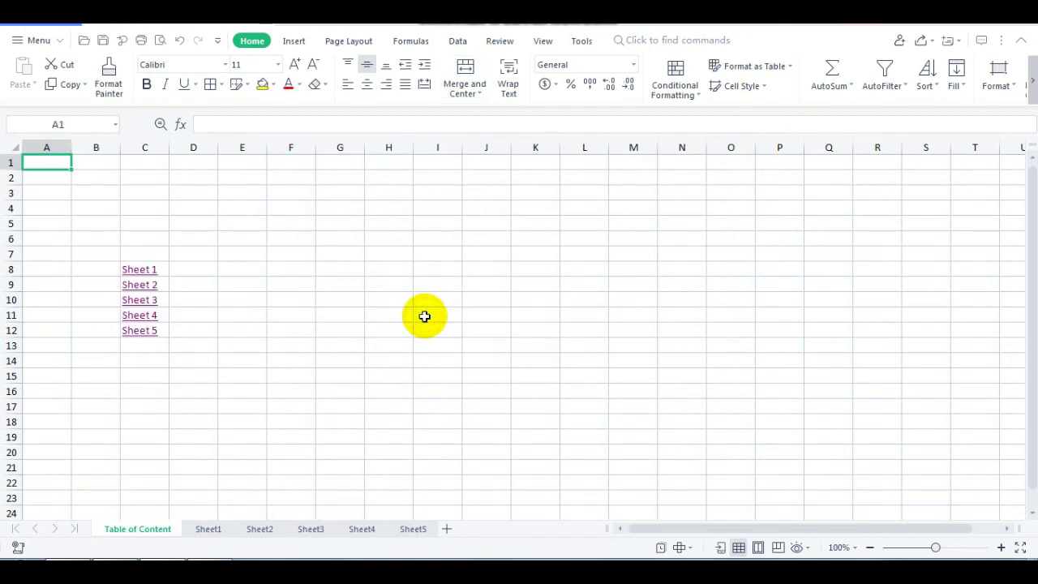
click(209, 284)
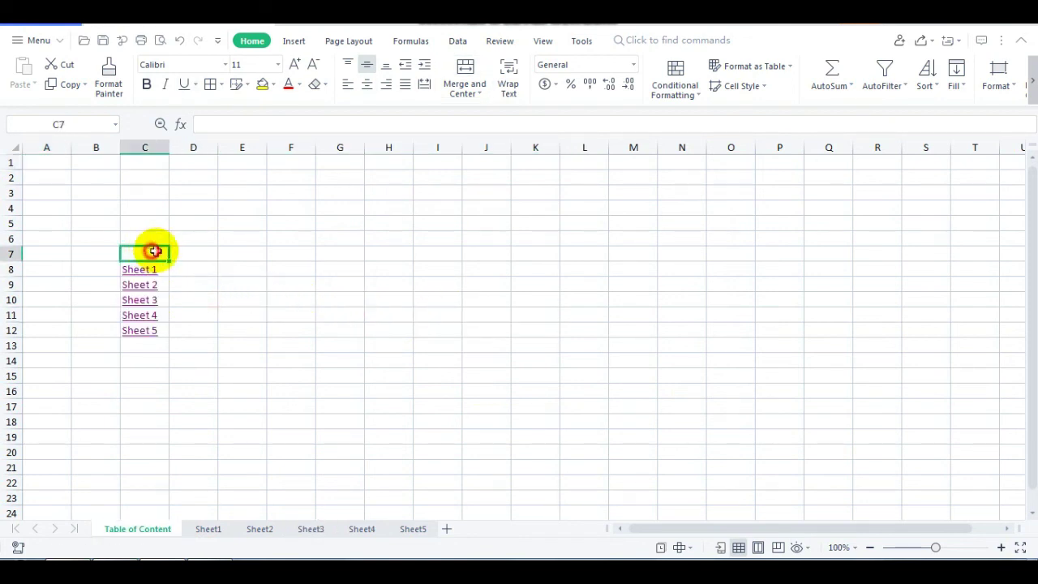
mouse_move(153, 248)
mouse_down()
mouse_move(183, 335)
mouse_move(206, 347)
mouse_up()
click(367, 341)
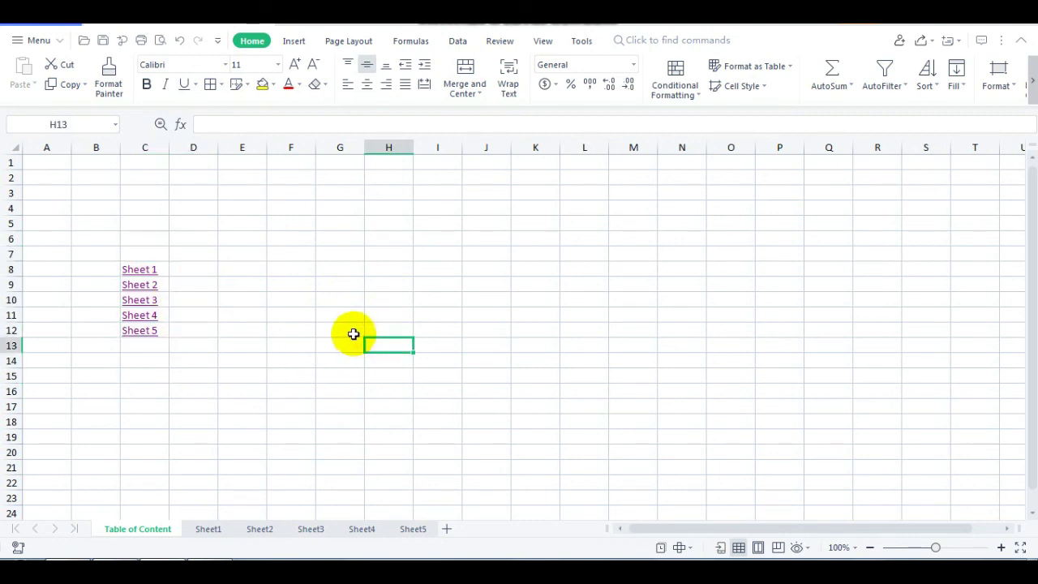
mouse_move(86, 255)
mouse_down()
mouse_move(348, 307)
mouse_move(543, 394)
mouse_up()
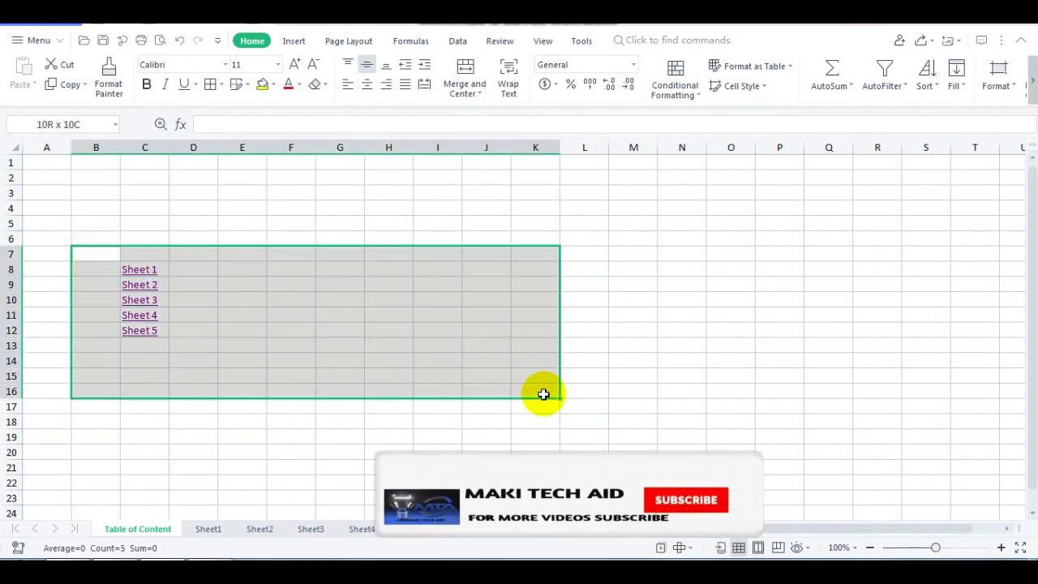
click(489, 464)
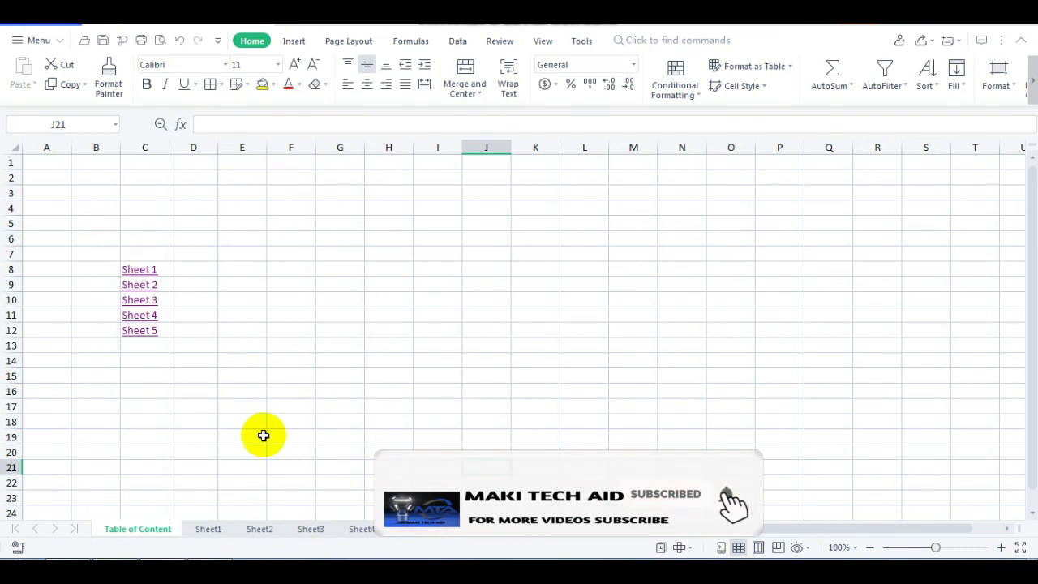